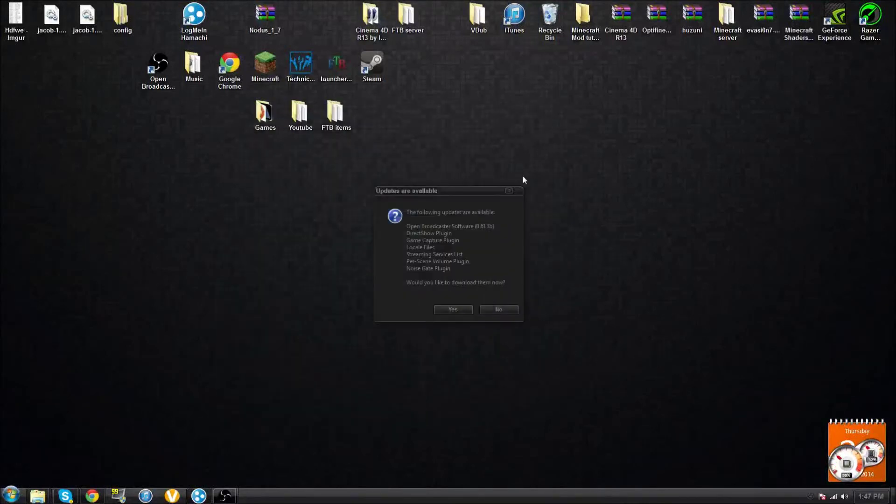
- Decline the available Open Broadcaster Software updates
{"action": "left_click", "coordinate": [498, 310]}
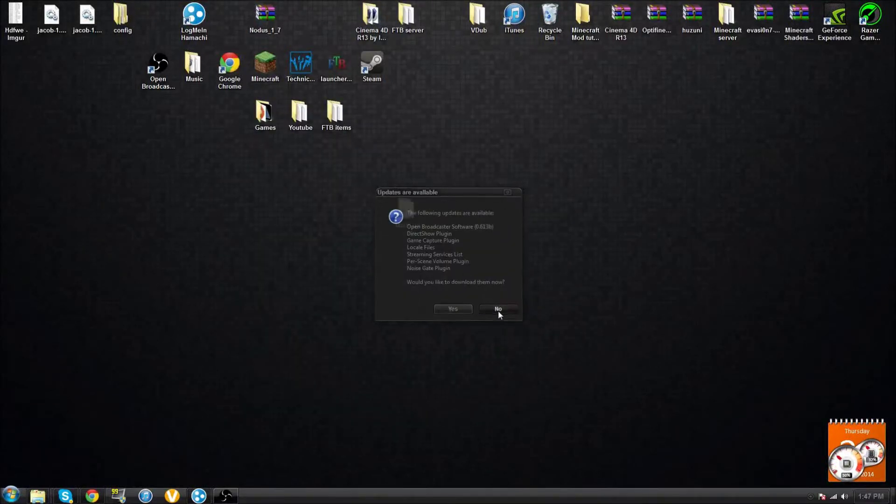
{"action": "left_click", "coordinate": [225, 495]}
{"action": "left_click", "coordinate": [226, 495]}
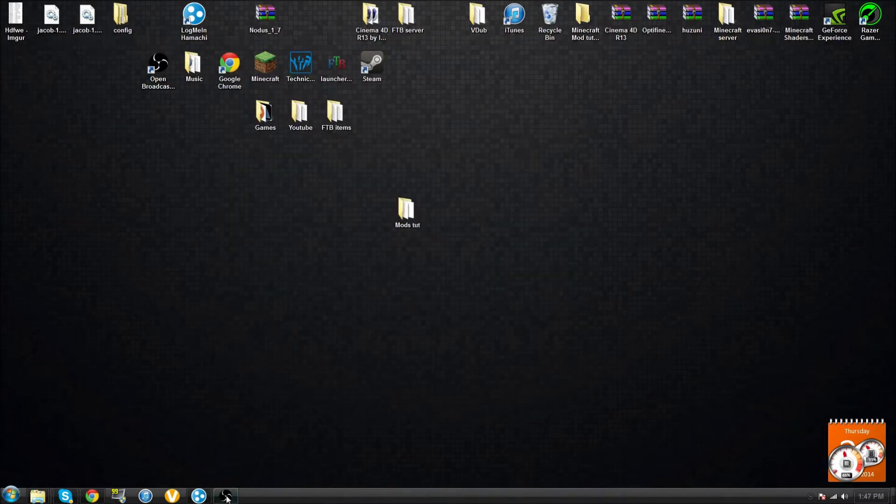
{"action": "left_click_drag", "start_coordinate": [124, 306], "coordinate": [721, 169]}
{"action": "left_click", "coordinate": [721, 169]}
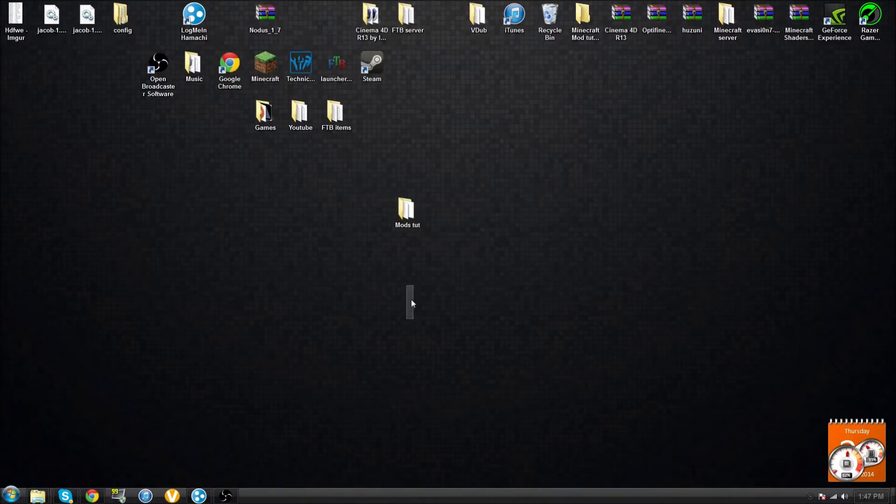
{"action": "left_click_drag", "start_coordinate": [412, 303], "coordinate": [398, 148]}
{"action": "left_click", "coordinate": [398, 146]}
{"action": "left_click_drag", "start_coordinate": [303, 336], "coordinate": [519, 164]}
{"action": "left_click_drag", "start_coordinate": [240, 293], "coordinate": [449, 192]}
{"action": "left_click", "coordinate": [431, 264]}
{"action": "mouse_move", "coordinate": [225, 495]}
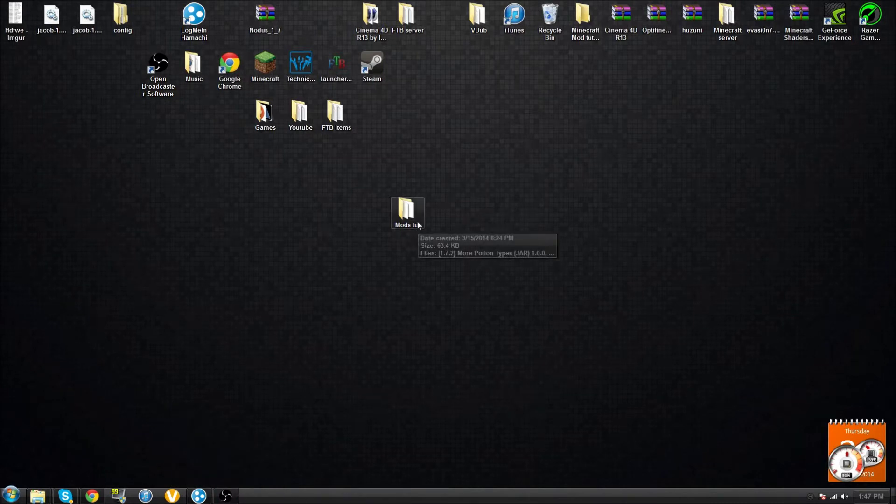
- Open the Mods tut folder on the desktop, examine the mod files in it, and put the window away
{"action": "double_click", "coordinate": [406, 212]}
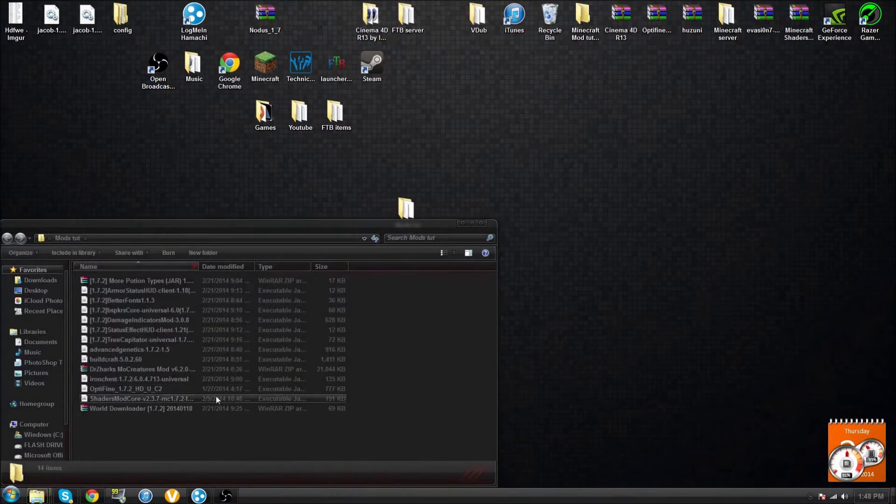
{"action": "left_click_drag", "start_coordinate": [184, 437], "coordinate": [244, 213]}
{"action": "left_click", "coordinate": [229, 448]}
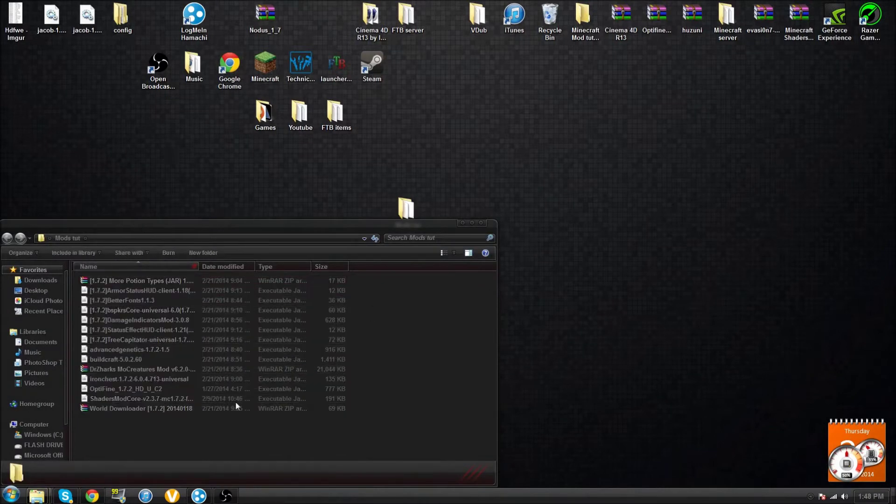
{"action": "left_click_drag", "start_coordinate": [221, 432], "coordinate": [239, 262]}
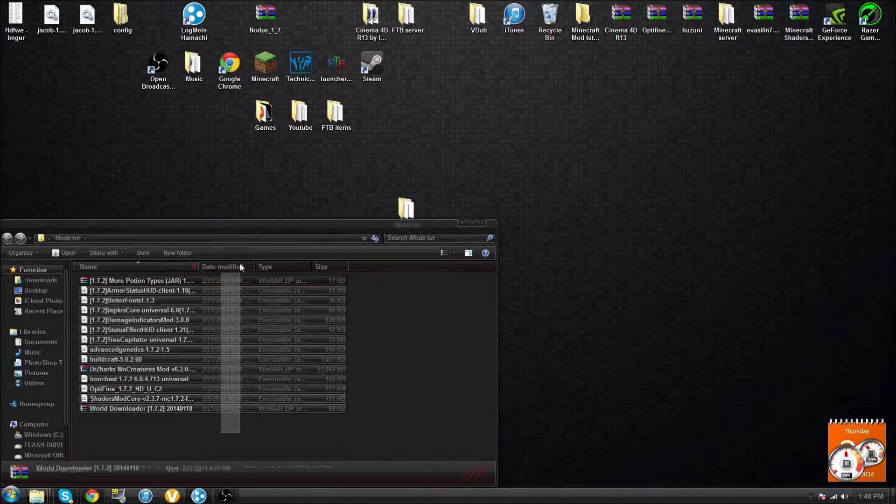
{"action": "left_click", "coordinate": [399, 376]}
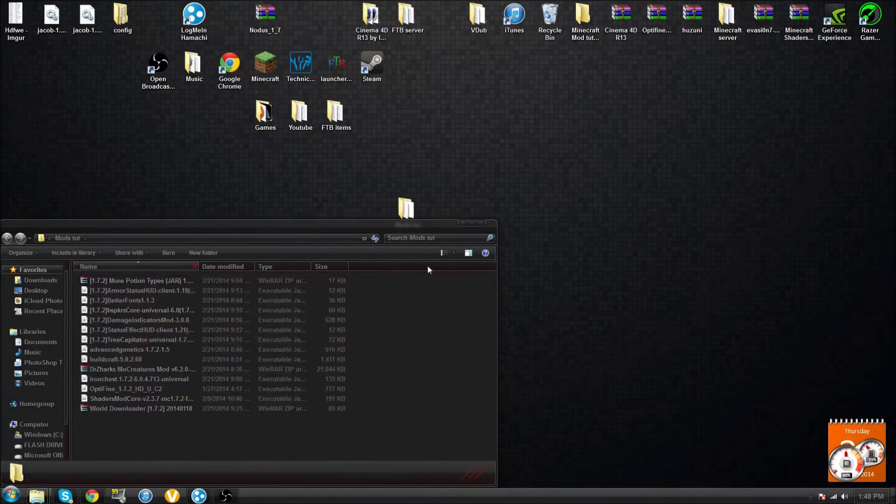
{"action": "left_click", "coordinate": [455, 225]}
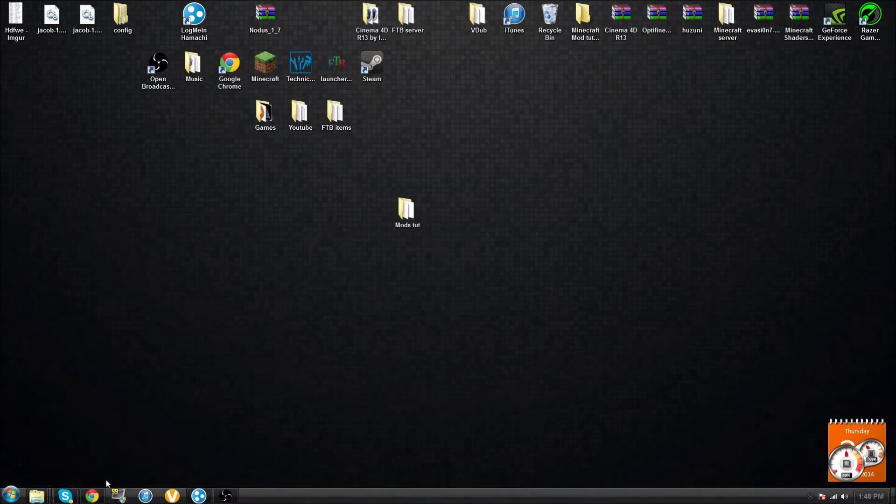
- Switch to Chrome and browse the topics in the Minecraft Mods section of the Minecraft Forums
{"action": "left_click", "coordinate": [93, 497]}
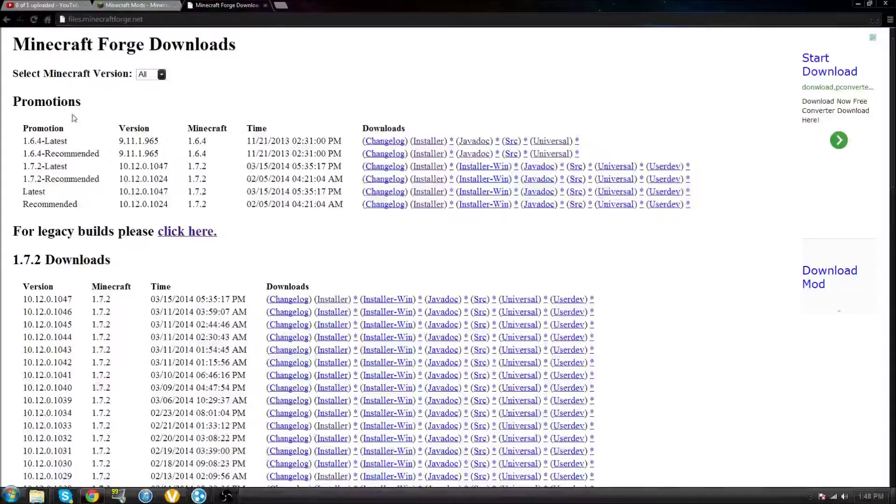
{"action": "left_click", "coordinate": [144, 5]}
{"action": "scroll", "coordinate": [242, 258], "scroll_direction": "down", "scroll_amount": 12}
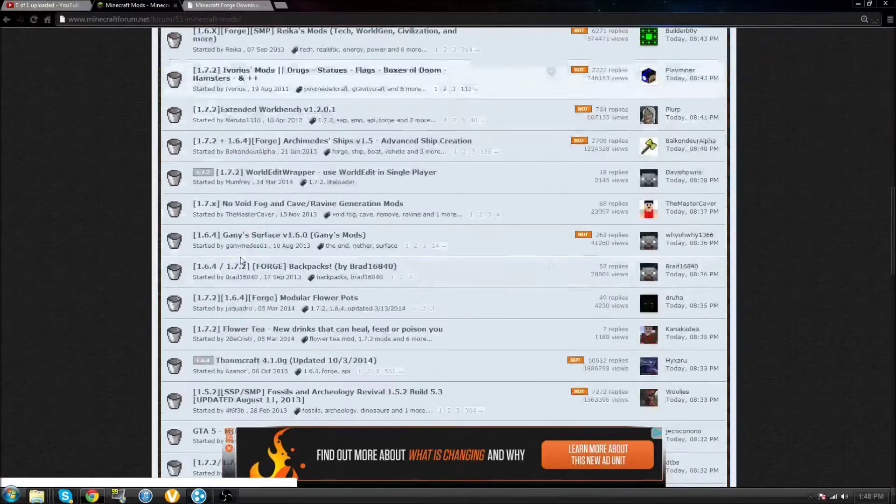
{"action": "scroll", "coordinate": [240, 257], "scroll_direction": "down", "scroll_amount": 11}
{"action": "scroll", "coordinate": [239, 257], "scroll_direction": "up", "scroll_amount": 2}
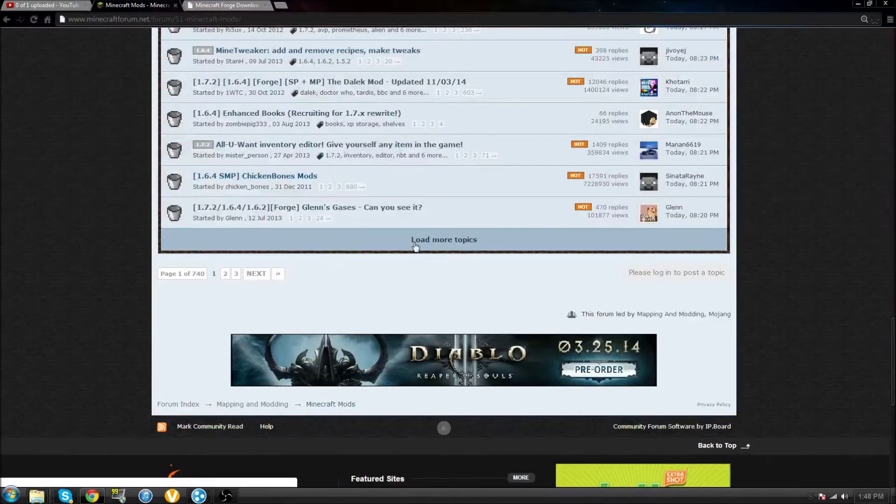
{"action": "left_click", "coordinate": [352, 243]}
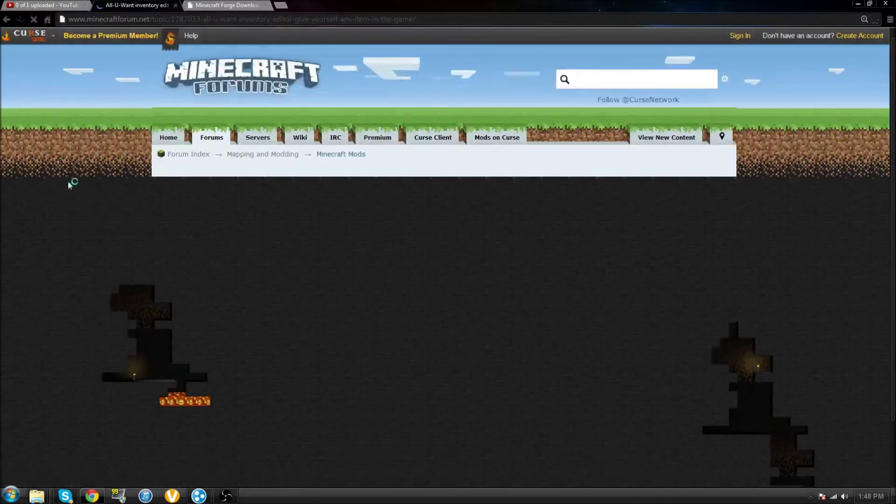
{"action": "left_click", "coordinate": [6, 19]}
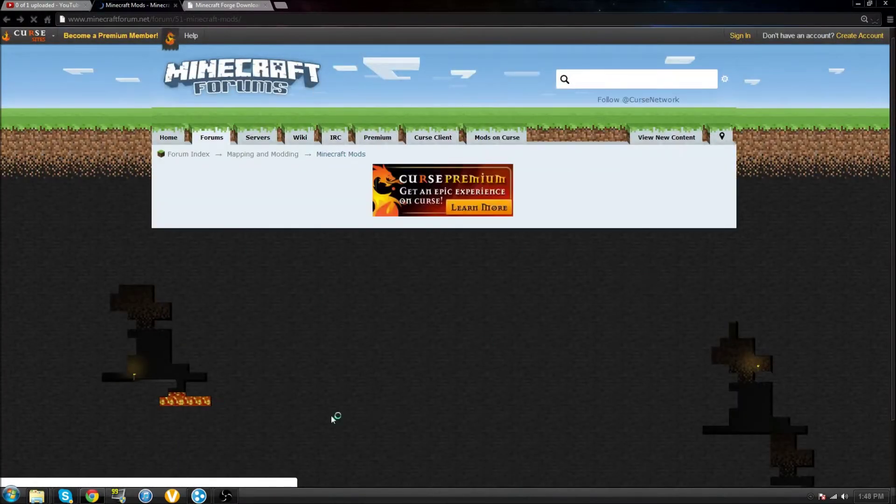
{"action": "scroll", "coordinate": [623, 269], "scroll_direction": "down", "scroll_amount": 1}
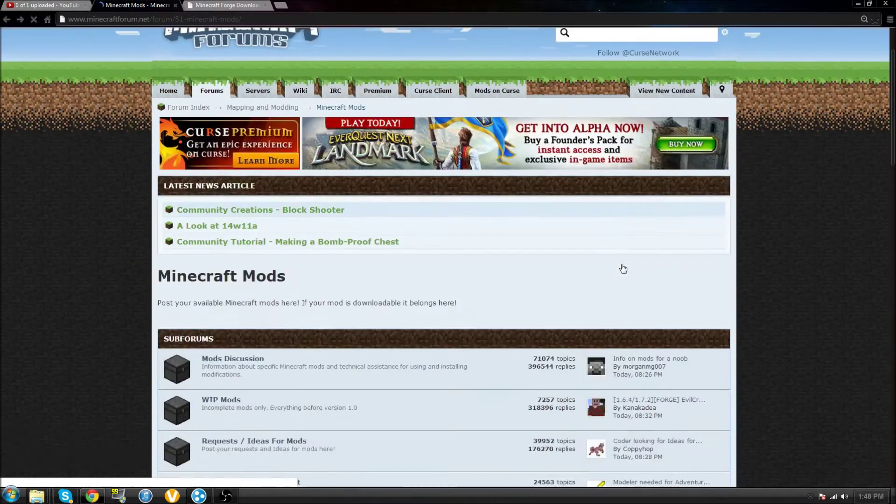
{"action": "scroll", "coordinate": [623, 269], "scroll_direction": "down", "scroll_amount": 10}
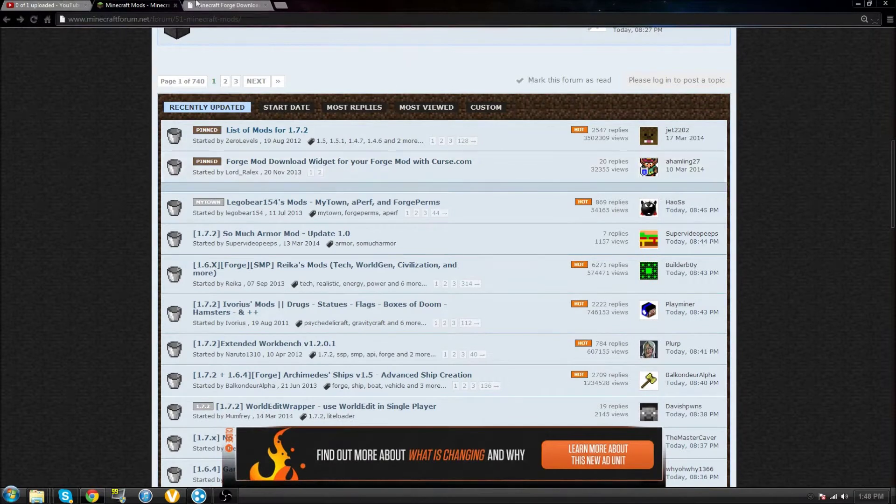
- Examine the Promotions list on the Minecraft Forge Downloads page
{"action": "left_click", "coordinate": [220, 6]}
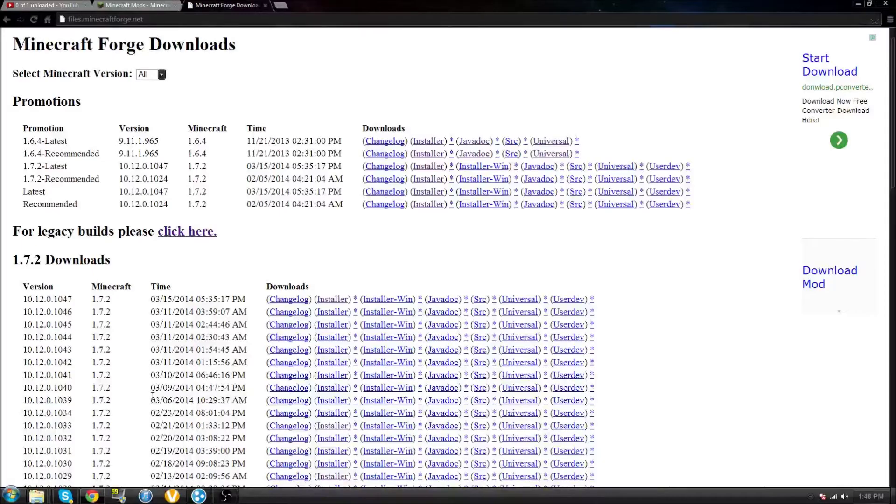
{"action": "left_click_drag", "start_coordinate": [435, 231], "coordinate": [386, 108]}
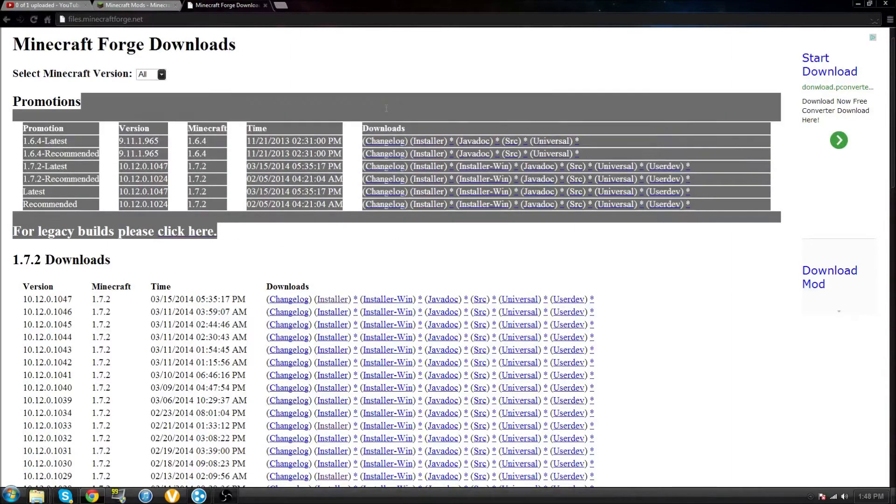
{"action": "left_click", "coordinate": [366, 241]}
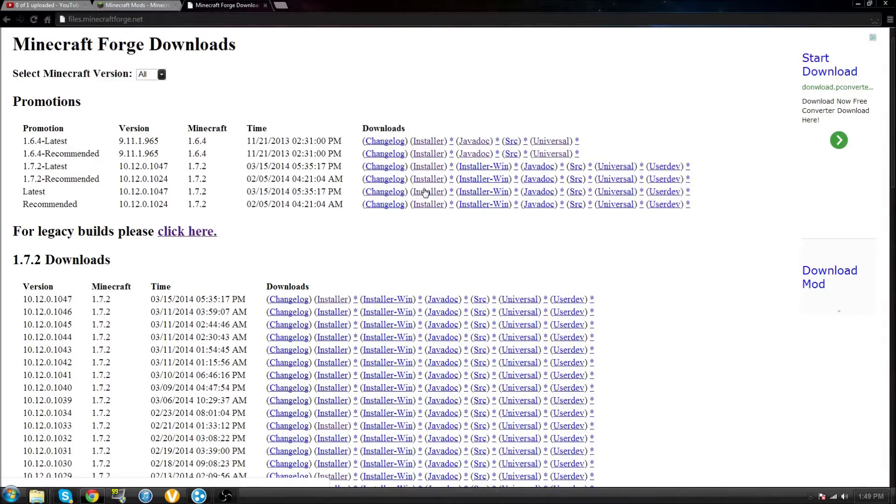
- Try to download the Installer of the Latest Forge promotion through adf.ly, and return to the Forge downloads page
{"action": "left_click", "coordinate": [425, 192]}
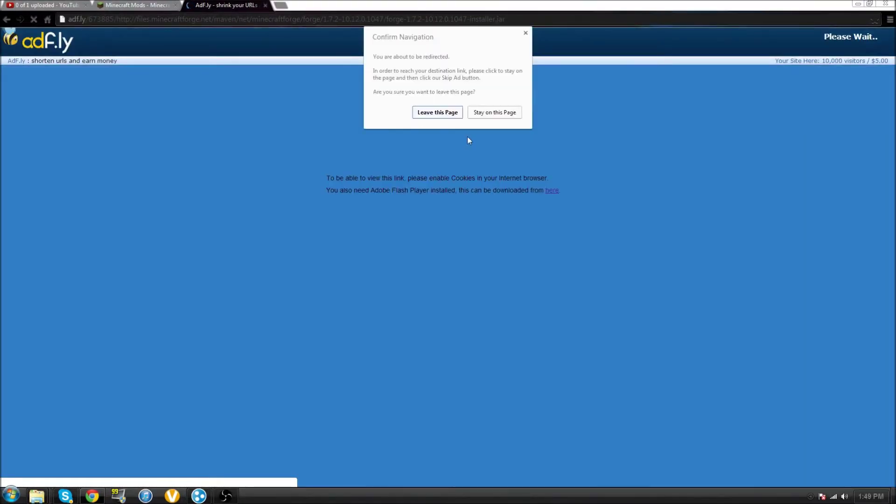
{"action": "left_click", "coordinate": [438, 113]}
{"action": "right_click", "coordinate": [549, 144]}
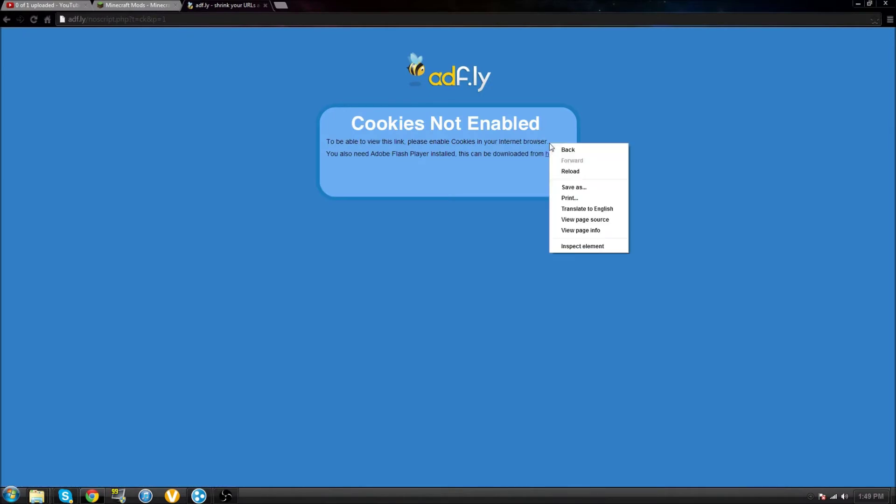
{"action": "left_click", "coordinate": [575, 172]}
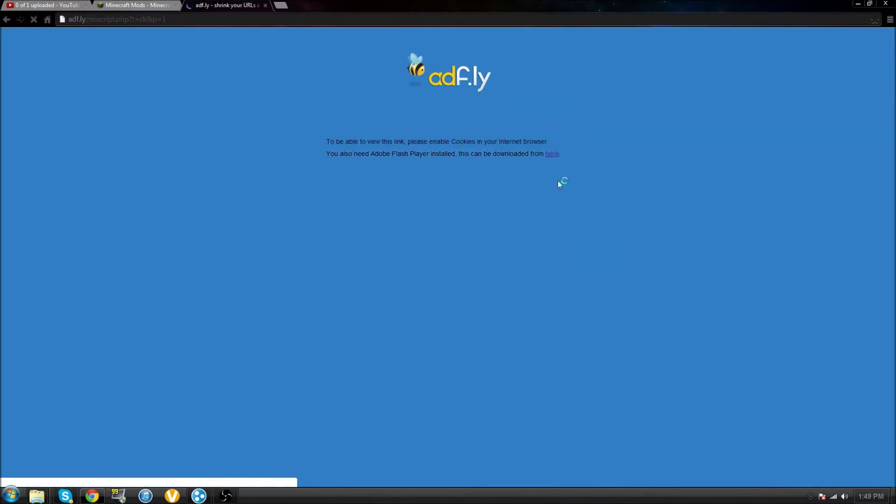
{"action": "left_click", "coordinate": [6, 19]}
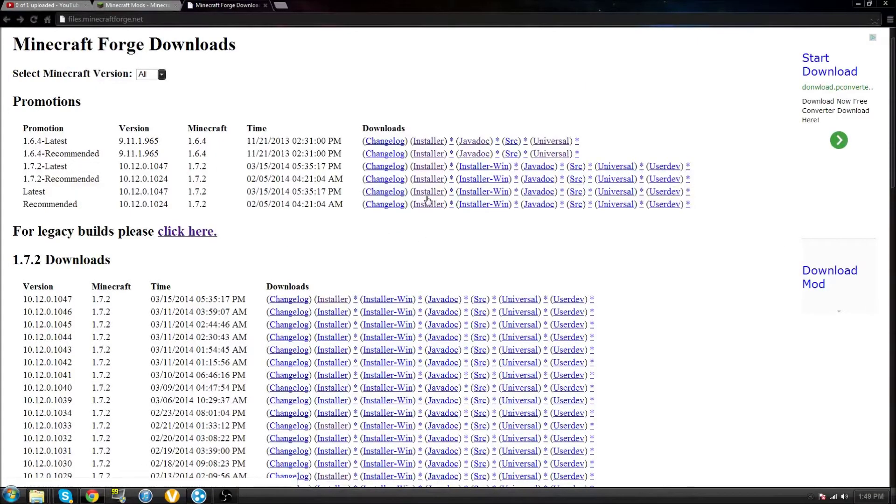
- Download the Installer of the Latest Forge promotion, skipping the ad, and save forge-1.7.2-10.12.0.1047-installer to the Desktop
{"action": "left_click", "coordinate": [430, 192]}
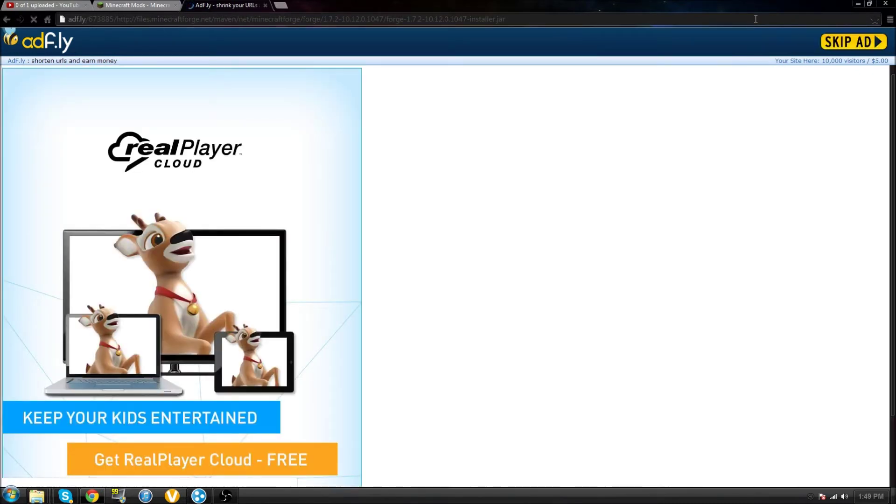
{"action": "left_click", "coordinate": [861, 42]}
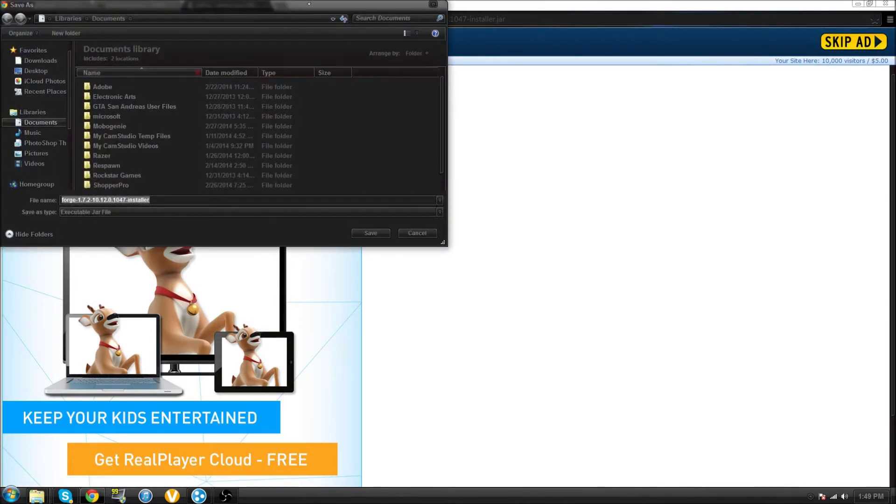
{"action": "left_click_drag", "start_coordinate": [209, 7], "coordinate": [400, 26]}
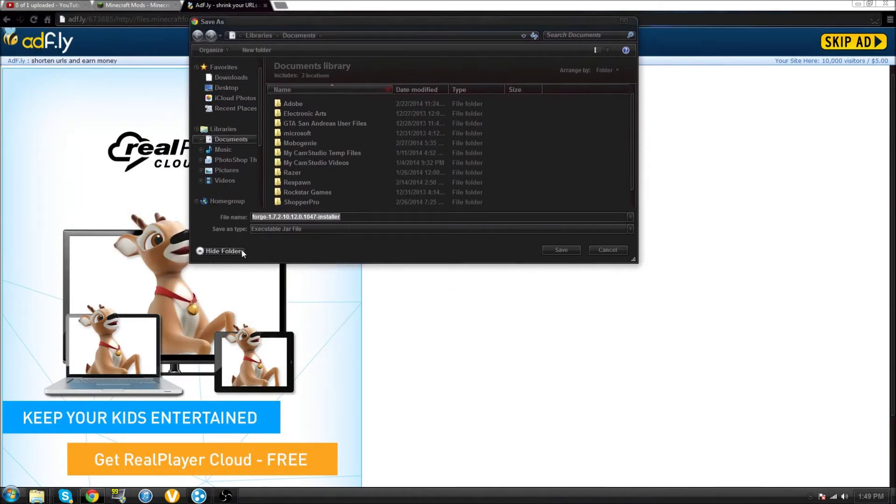
{"action": "left_click", "coordinate": [227, 88]}
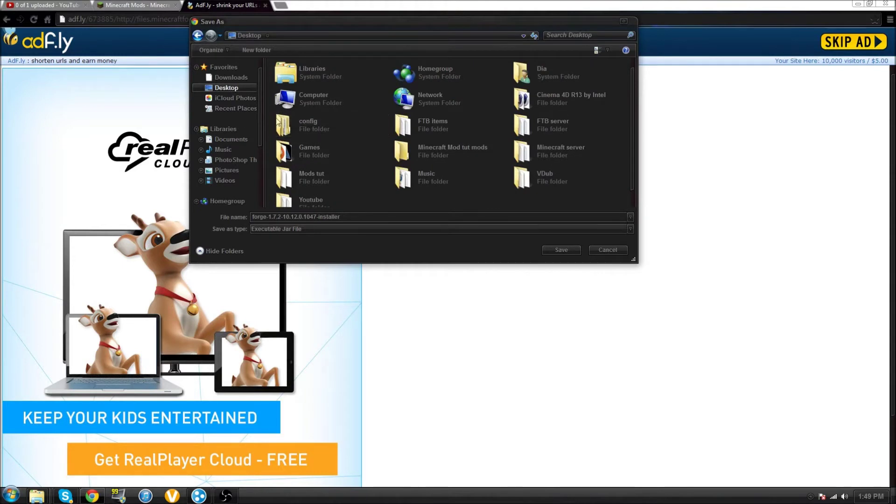
{"action": "left_click", "coordinate": [238, 78]}
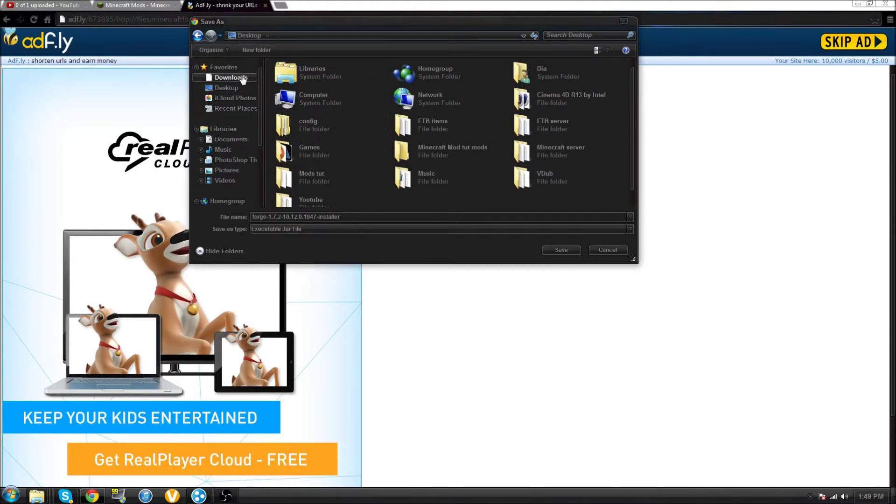
{"action": "left_click", "coordinate": [229, 89]}
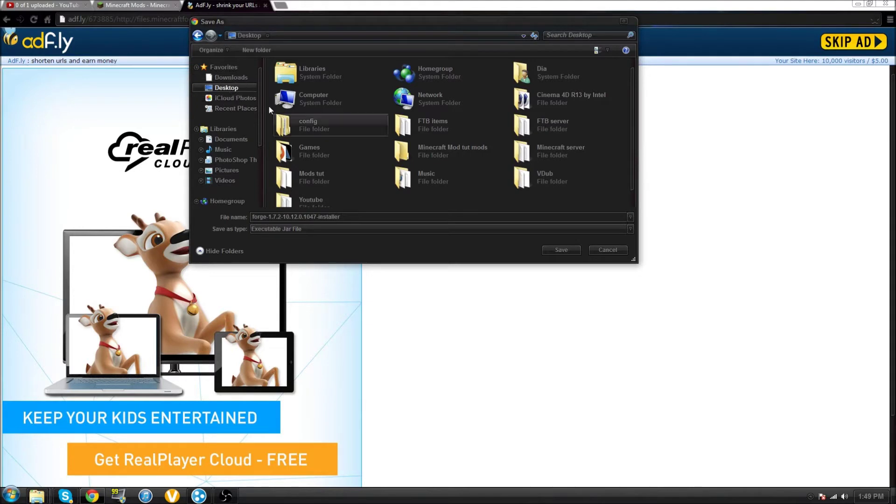
{"action": "left_click", "coordinate": [555, 251]}
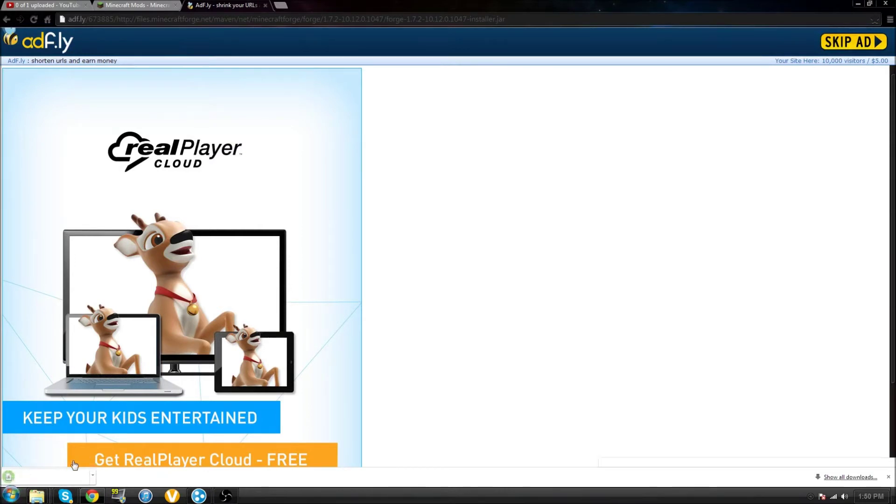
- Minimize the browser and place the downloaded Forge installer beside the Mods tut folder on the desktop
{"action": "left_click", "coordinate": [92, 496]}
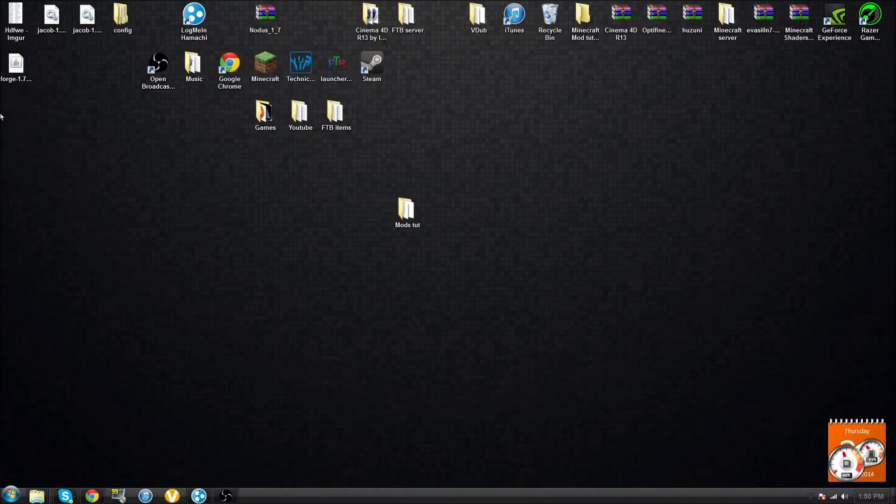
{"action": "left_click_drag", "start_coordinate": [10, 75], "coordinate": [175, 225]}
{"action": "left_click", "coordinate": [124, 211]}
{"action": "left_click_drag", "start_coordinate": [6, 82], "coordinate": [362, 226]}
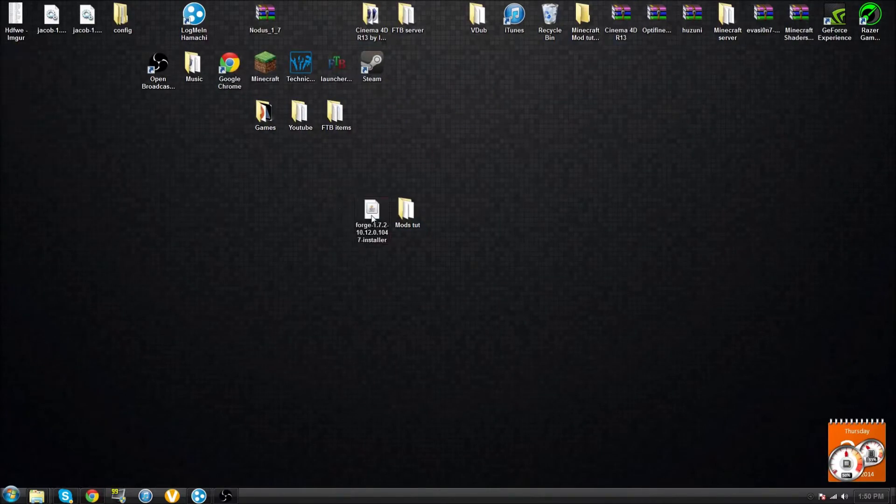
- Run the Forge installer with the Install client option and dismiss the completion message
{"action": "double_click", "coordinate": [376, 233]}
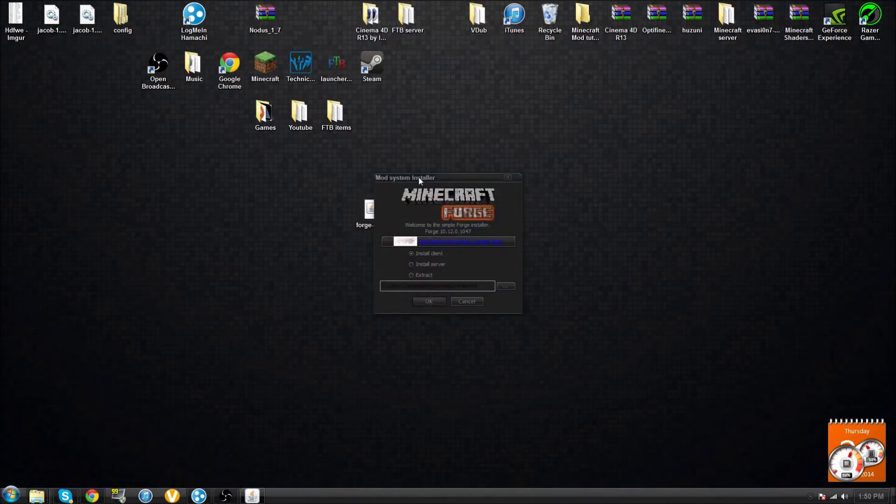
{"action": "left_click_drag", "start_coordinate": [419, 177], "coordinate": [437, 127]}
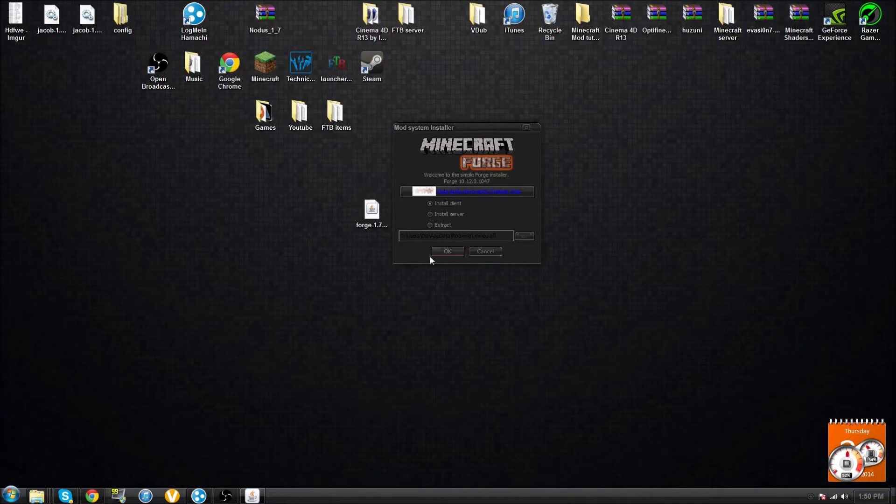
{"action": "left_click", "coordinate": [441, 251]}
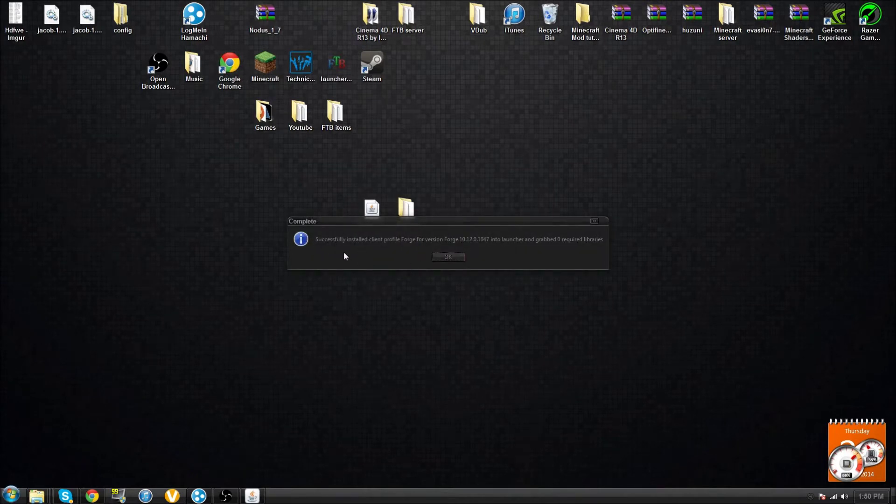
{"action": "left_click", "coordinate": [442, 259]}
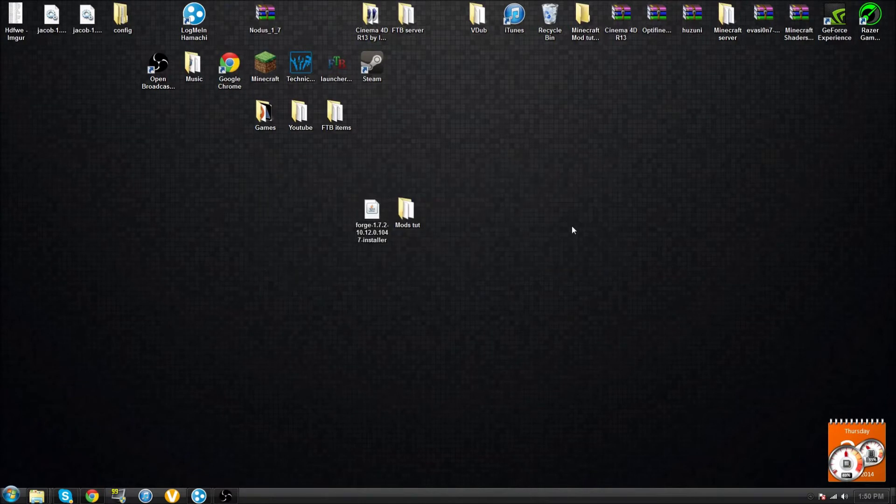
- Open the mods folder inside .minecraft via %appdata% and position its window beside the Mods tut folder on the desktop
{"action": "left_click", "coordinate": [10, 494]}
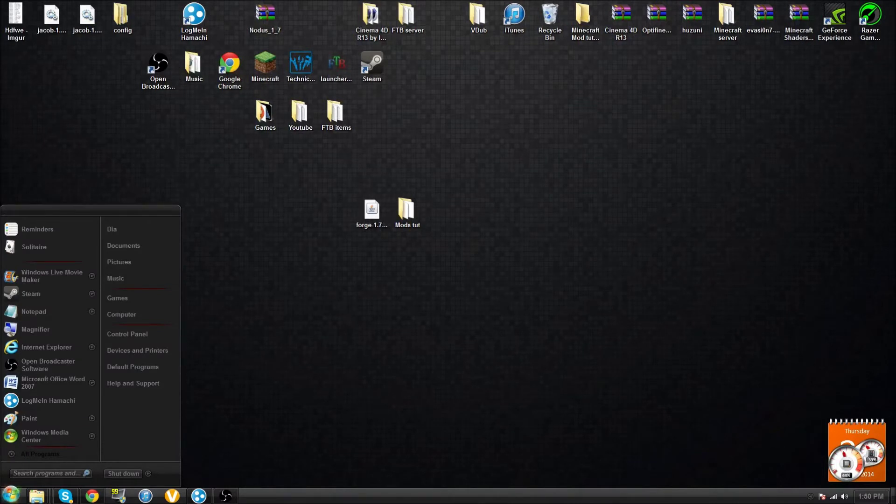
{"action": "type", "text": "%appdata"}
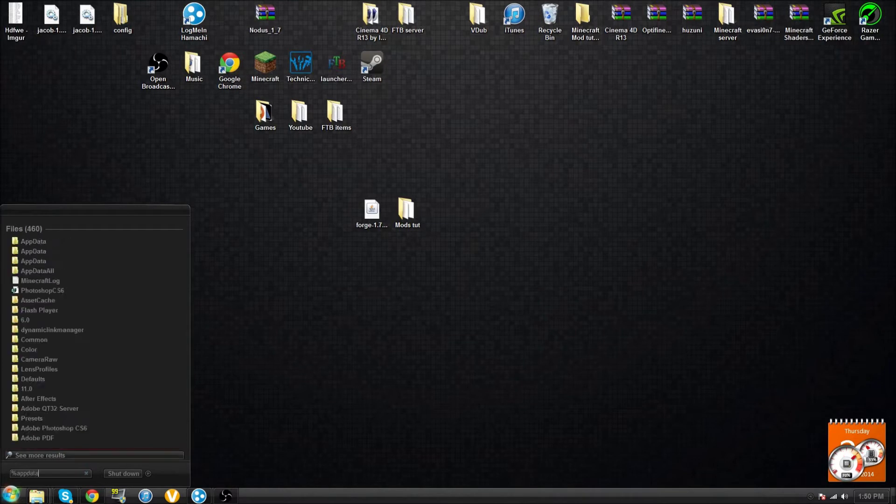
{"action": "key", "text": "Return"}
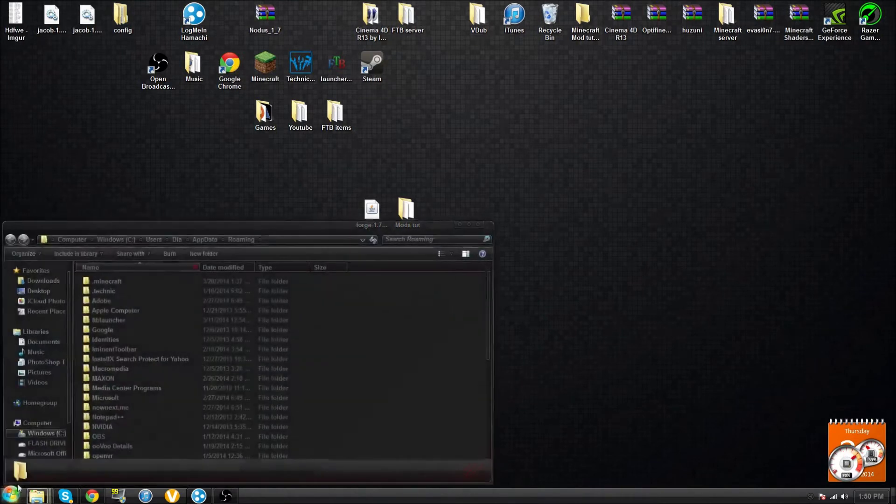
{"action": "double_click", "coordinate": [108, 281]}
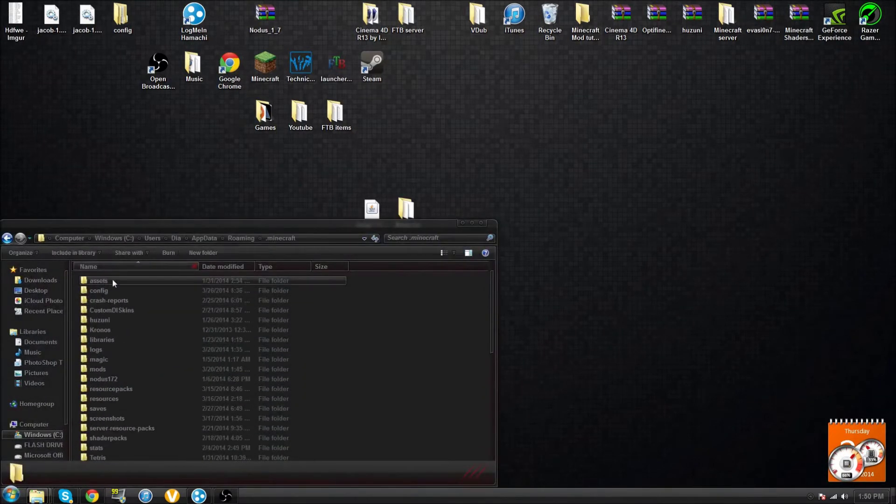
{"action": "left_click_drag", "start_coordinate": [150, 225], "coordinate": [287, 157]}
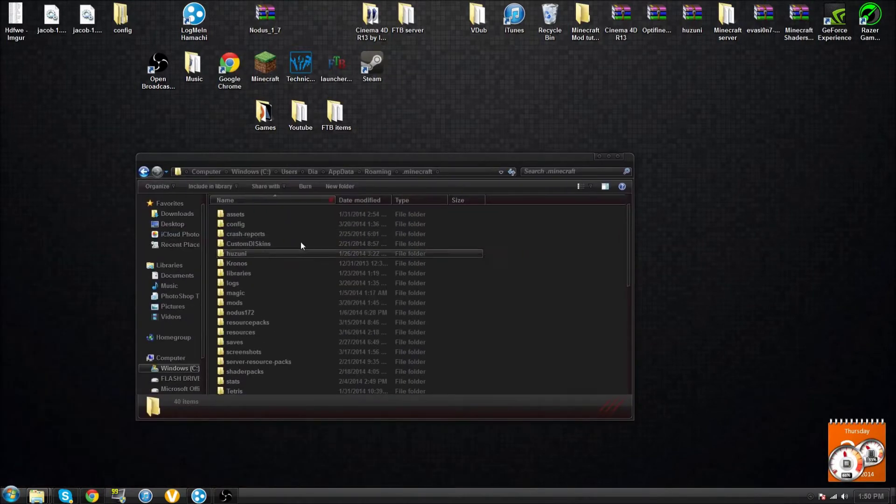
{"action": "double_click", "coordinate": [255, 302]}
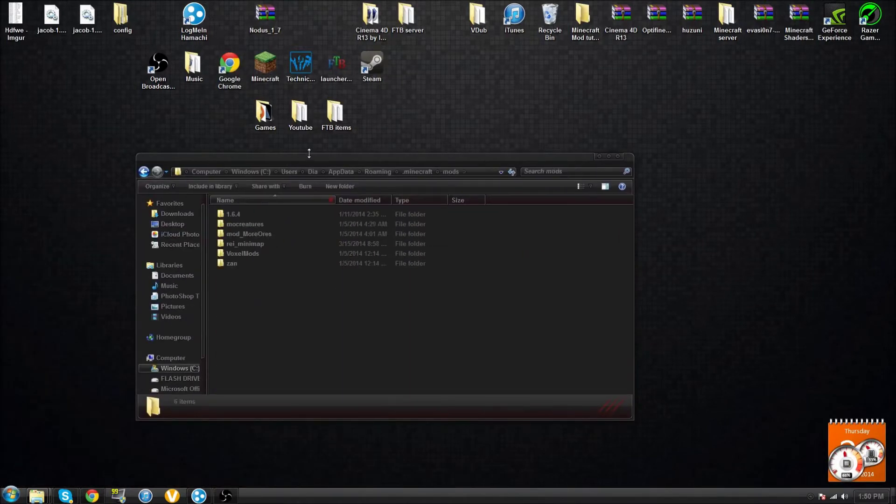
{"action": "left_click_drag", "start_coordinate": [309, 161], "coordinate": [599, 203]}
- Move all mod files from the Mods tut folder into the .minecraft mods folder and close both folder windows
{"action": "double_click", "coordinate": [404, 215]}
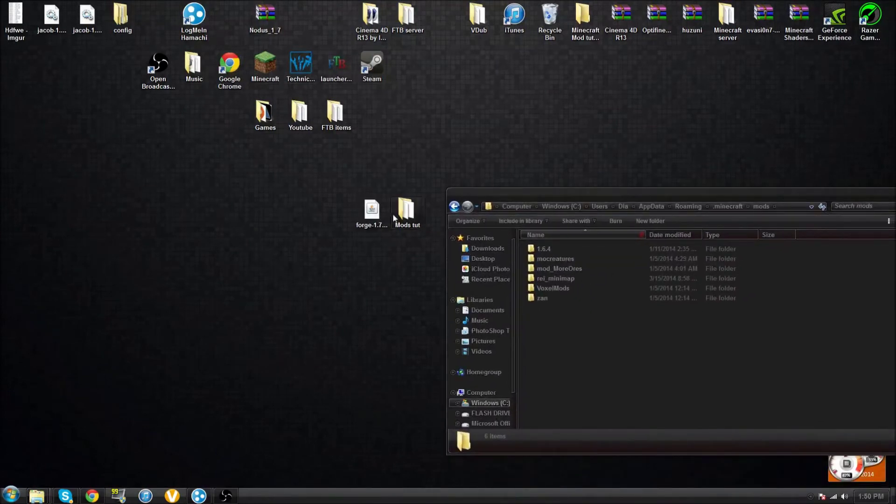
{"action": "left_click_drag", "start_coordinate": [394, 223], "coordinate": [375, 158]}
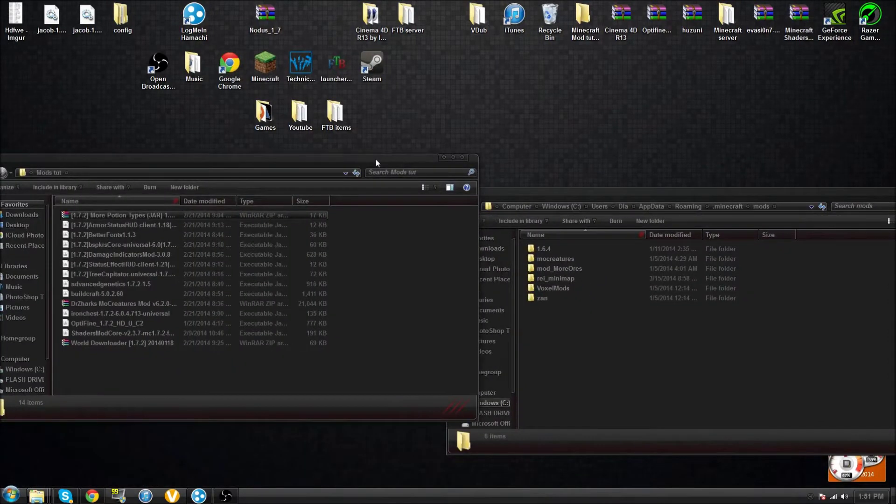
{"action": "key", "text": "ctrl+a"}
{"action": "left_click_drag", "start_coordinate": [249, 272], "coordinate": [561, 369]}
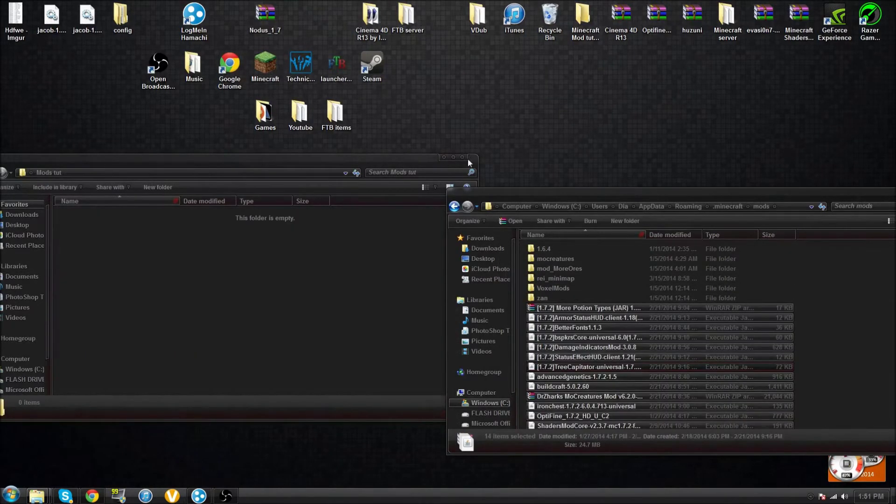
{"action": "left_click", "coordinate": [470, 159]}
{"action": "left_click_drag", "start_coordinate": [474, 195], "coordinate": [139, 197]}
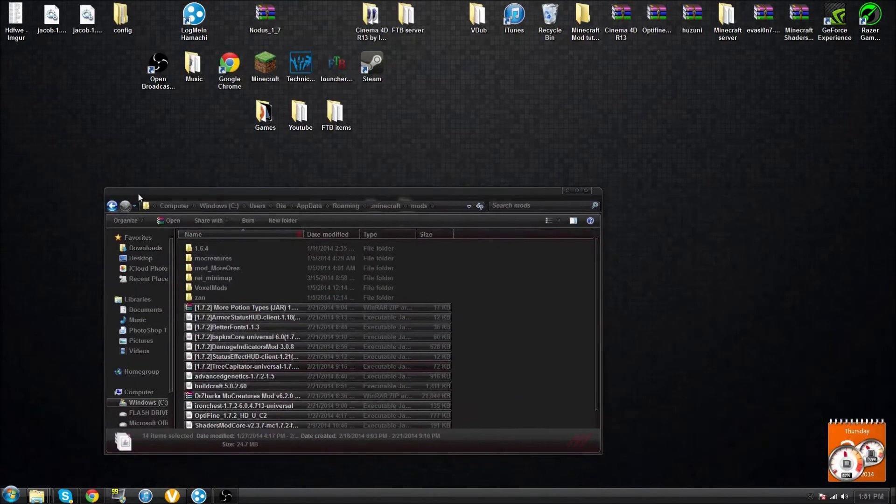
{"action": "left_click", "coordinate": [587, 190]}
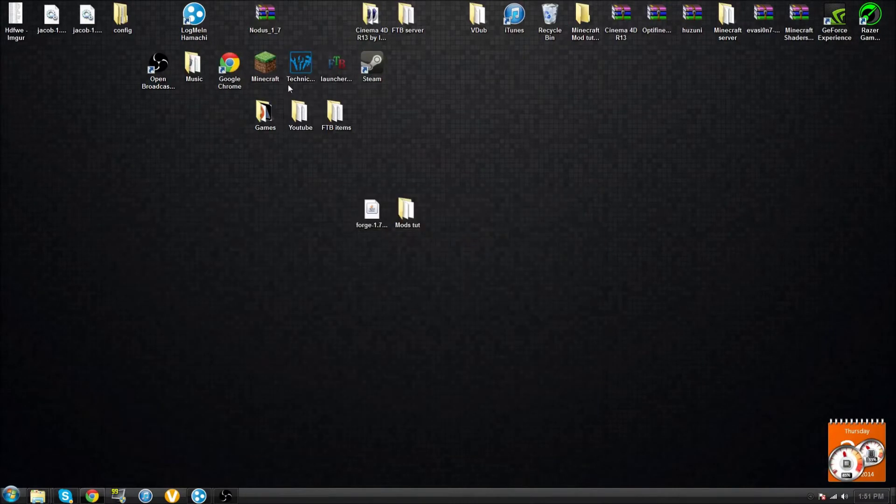
- Start the Minecraft launcher, set the OptiFine profile to use version release 1.7.2-Forge10.12.0.1047, save it and launch the game
{"action": "double_click", "coordinate": [272, 76]}
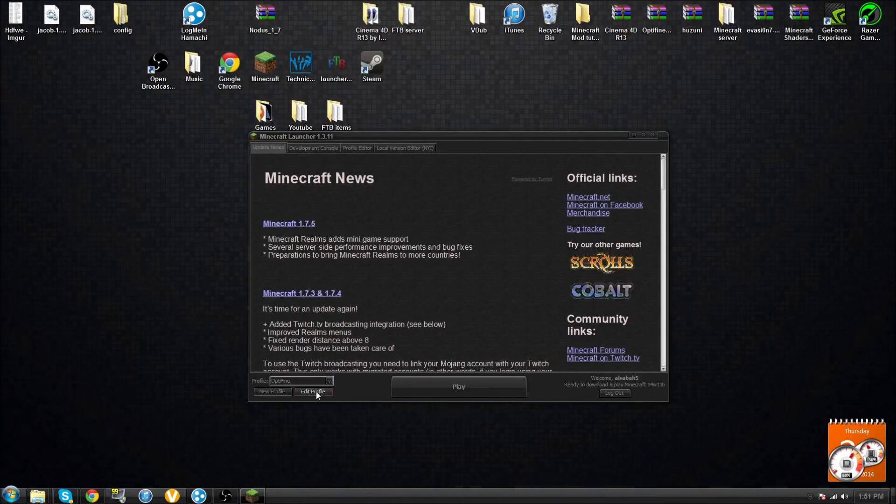
{"action": "left_click", "coordinate": [316, 391]}
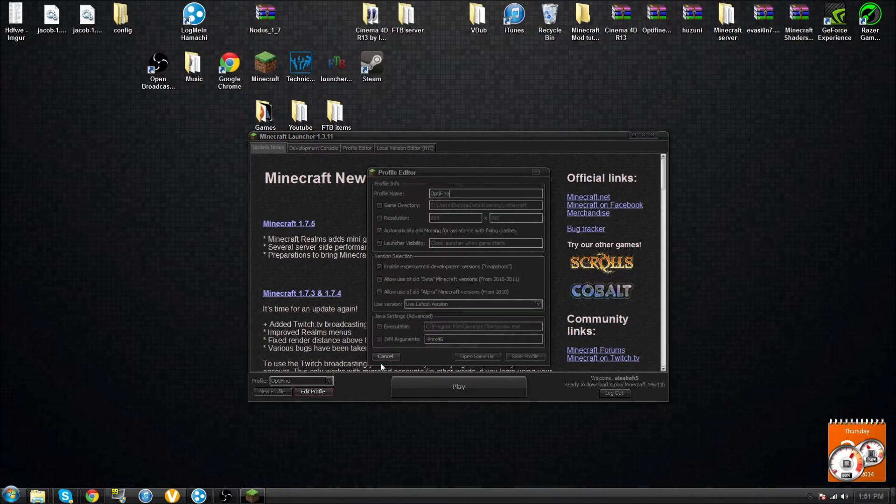
{"action": "left_click", "coordinate": [433, 304]}
{"action": "scroll", "coordinate": [441, 352], "scroll_direction": "down", "scroll_amount": 20}
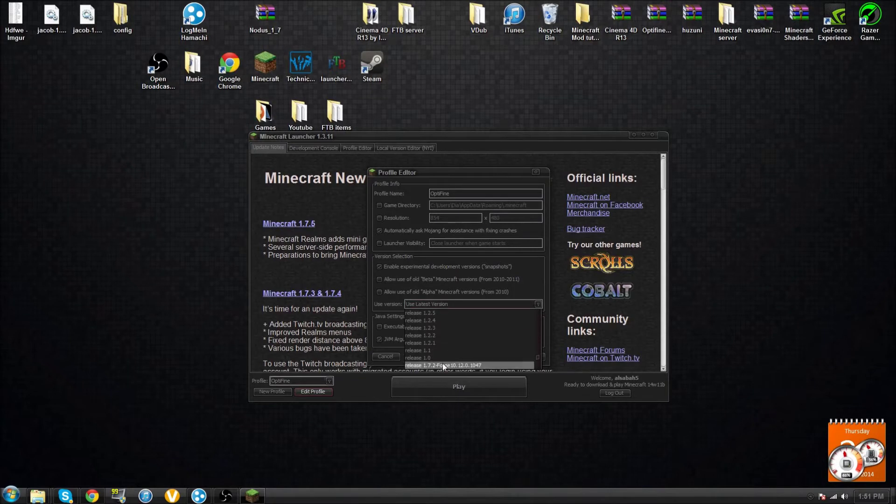
{"action": "left_click", "coordinate": [442, 365]}
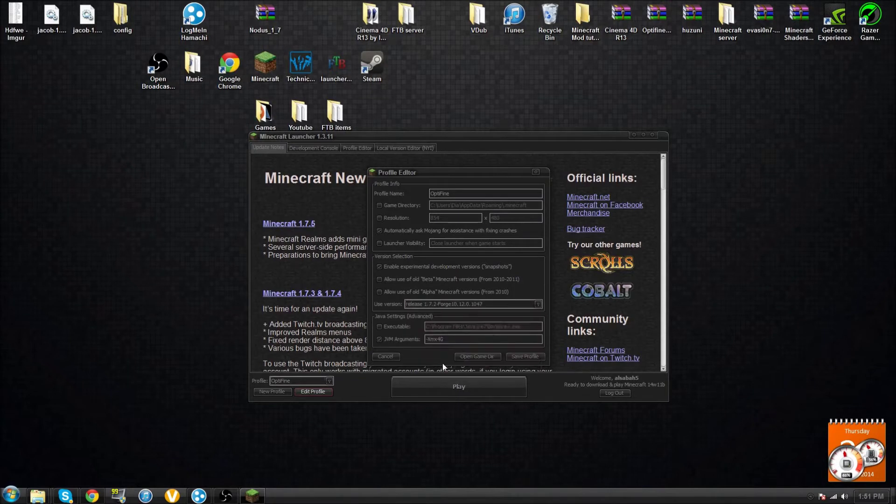
{"action": "left_click", "coordinate": [524, 360]}
{"action": "left_click", "coordinate": [514, 391]}
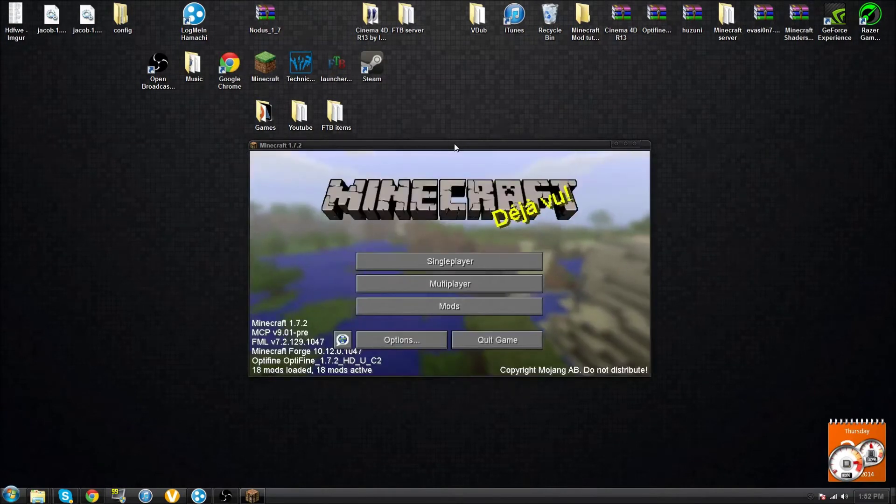
- Maximize the game window and examine the Shaders and Video Settings options, including Other Settings, before returning to the title screen
{"action": "double_click", "coordinate": [455, 146]}
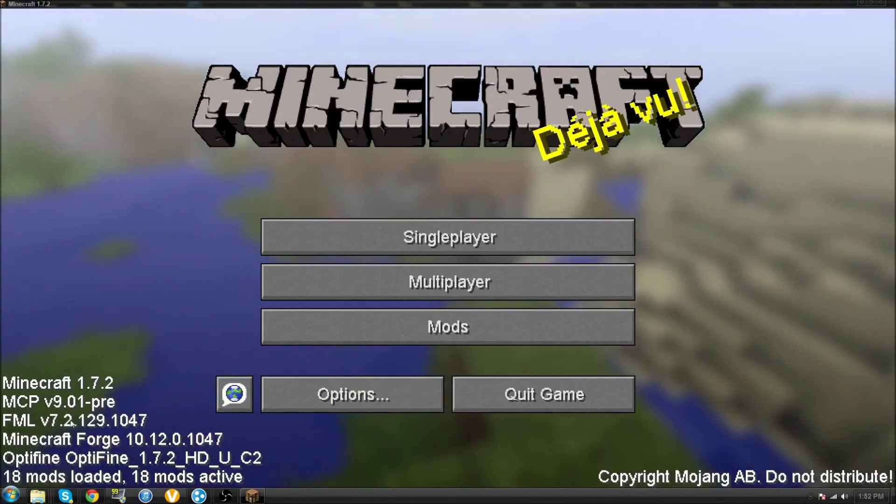
{"action": "left_click", "coordinate": [326, 381]}
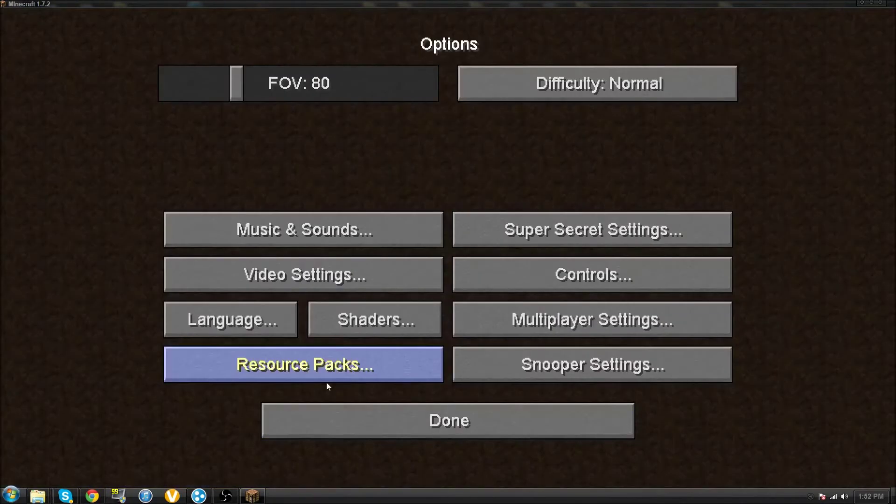
{"action": "left_click", "coordinate": [331, 302]}
{"action": "left_click", "coordinate": [626, 464]}
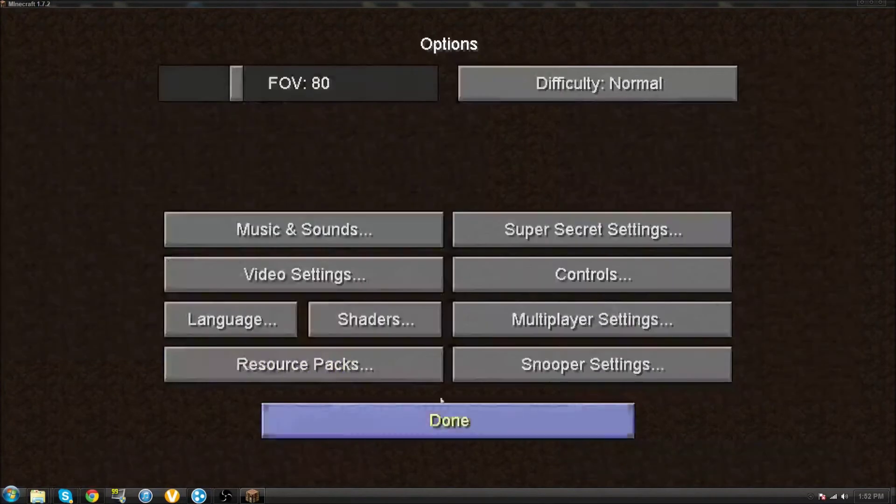
{"action": "left_click", "coordinate": [301, 280]}
{"action": "left_click", "coordinate": [493, 417]}
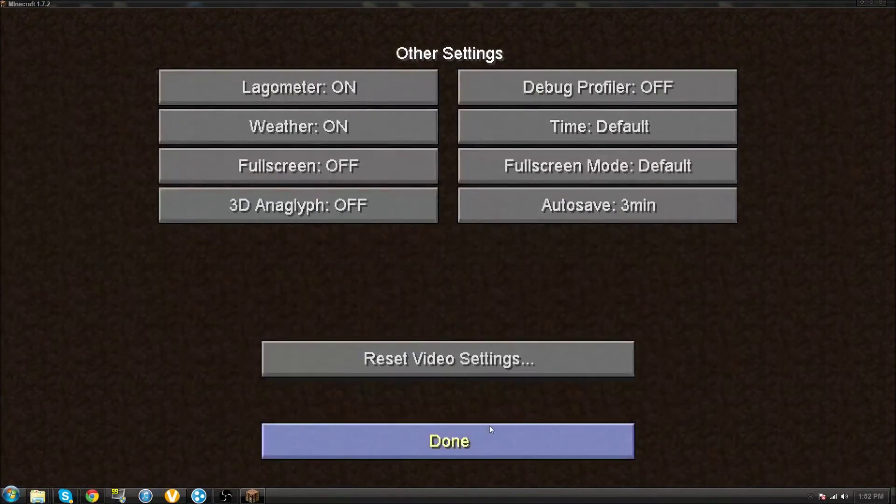
{"action": "left_click", "coordinate": [489, 429]}
{"action": "left_click", "coordinate": [487, 433]}
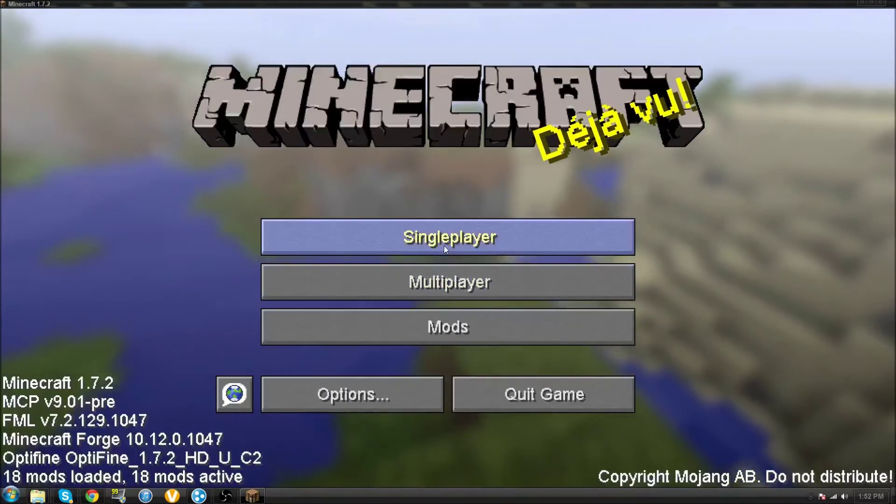
- Load the singleplayer world named Mods and move around in it
{"action": "left_click", "coordinate": [444, 242]}
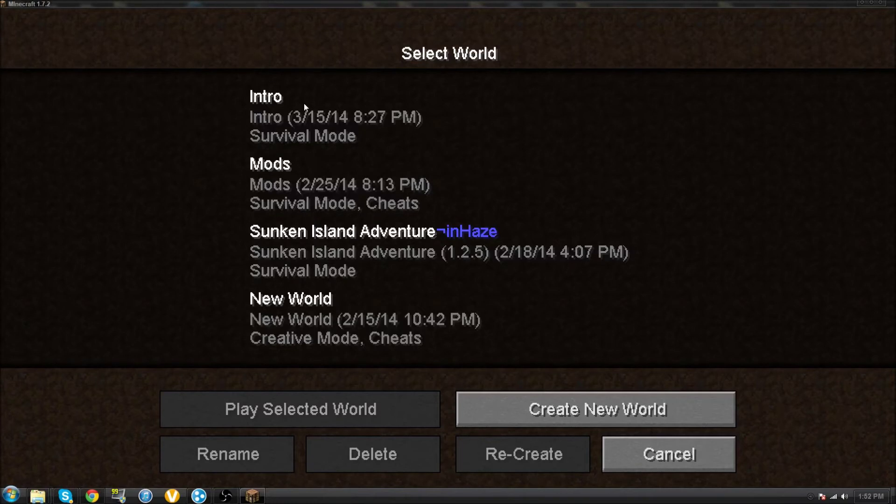
{"action": "double_click", "coordinate": [290, 186]}
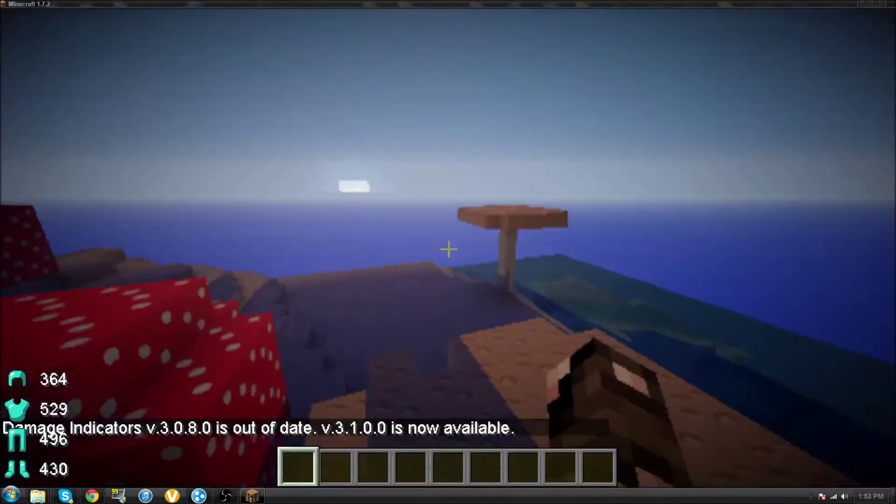
{"action": "key", "text": "w"}
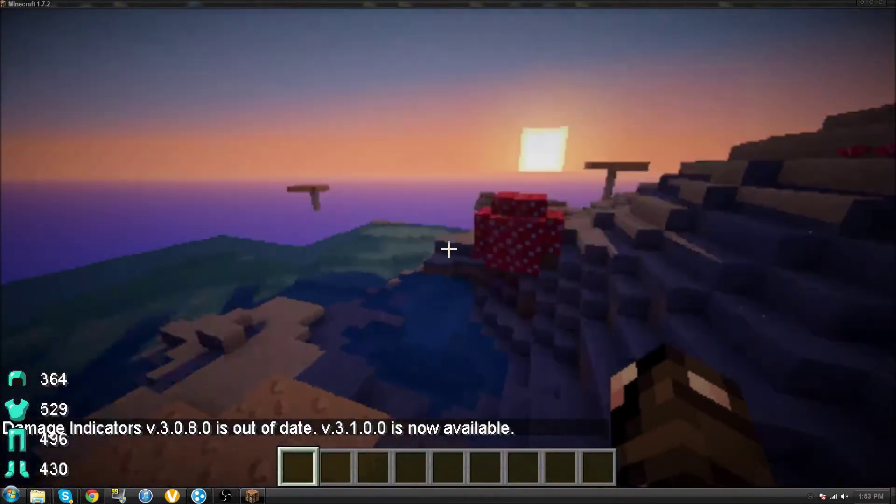
- Examine the Advanced Genetics, MoCreatures, Buildcraft Machines and Buildcraft Facades item categories in the creative inventory
{"action": "key", "text": "e"}
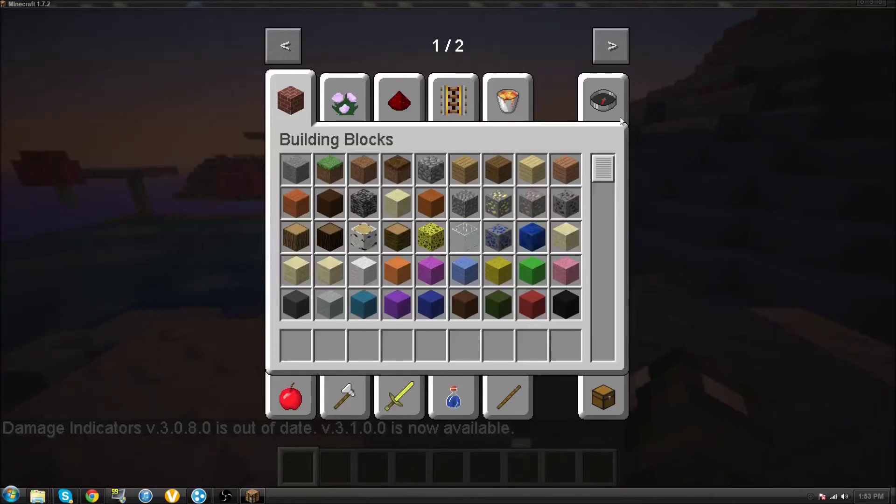
{"action": "left_click", "coordinate": [603, 37]}
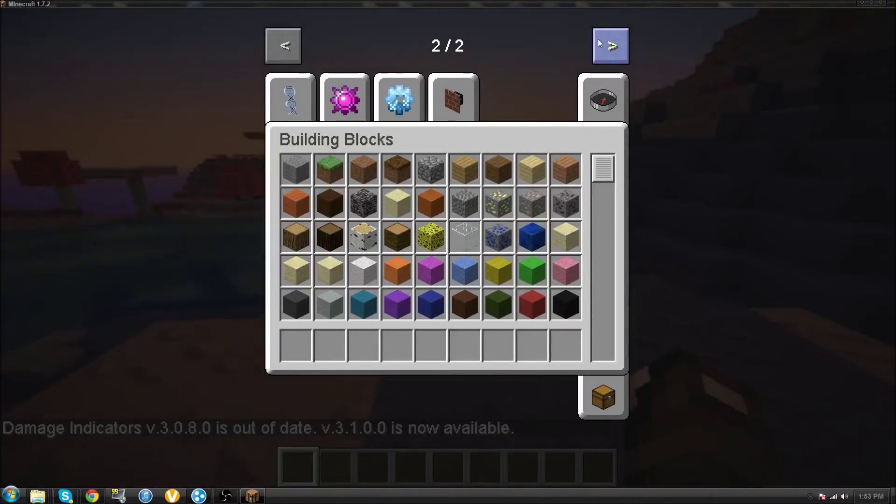
{"action": "left_click", "coordinate": [296, 104]}
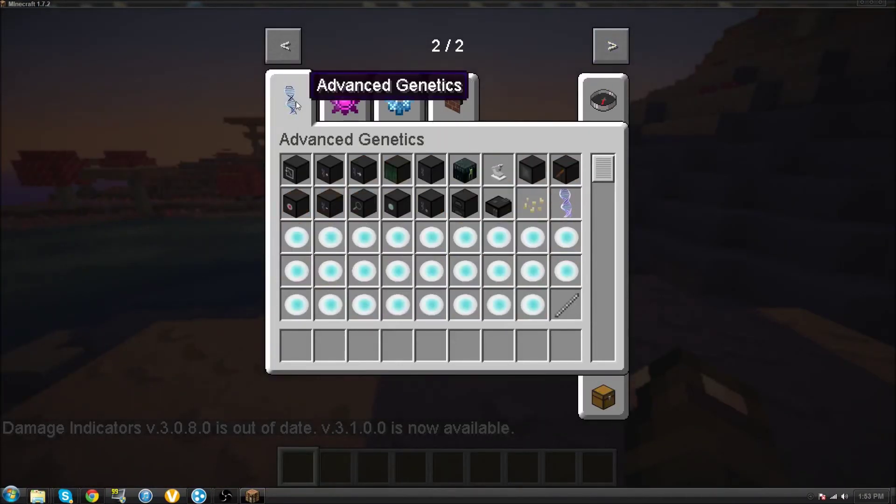
{"action": "left_click", "coordinate": [341, 101]}
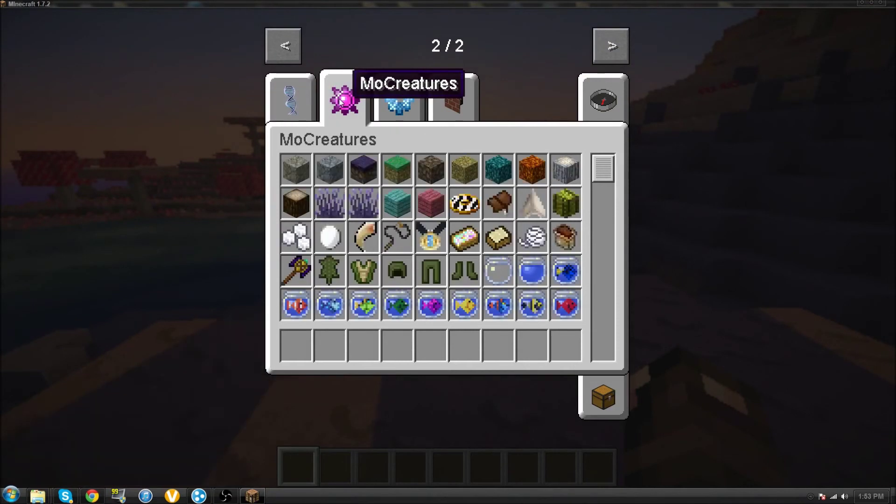
{"action": "left_click", "coordinate": [403, 98]}
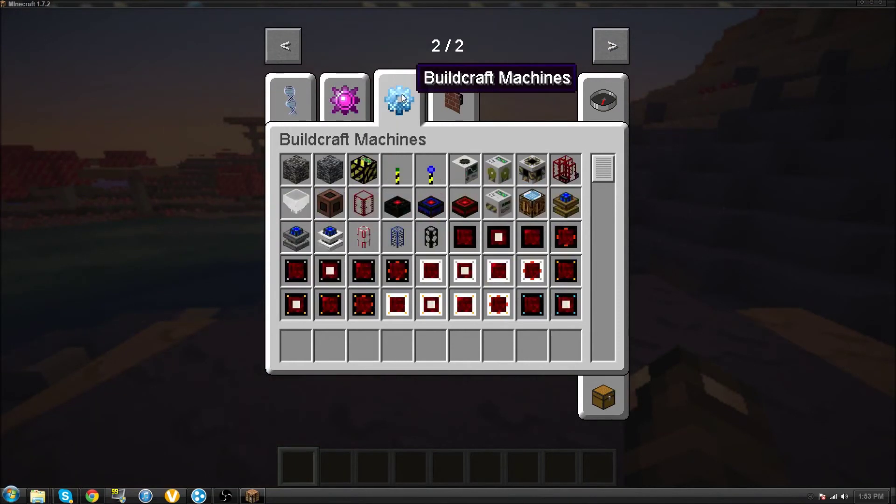
{"action": "left_click", "coordinate": [469, 97]}
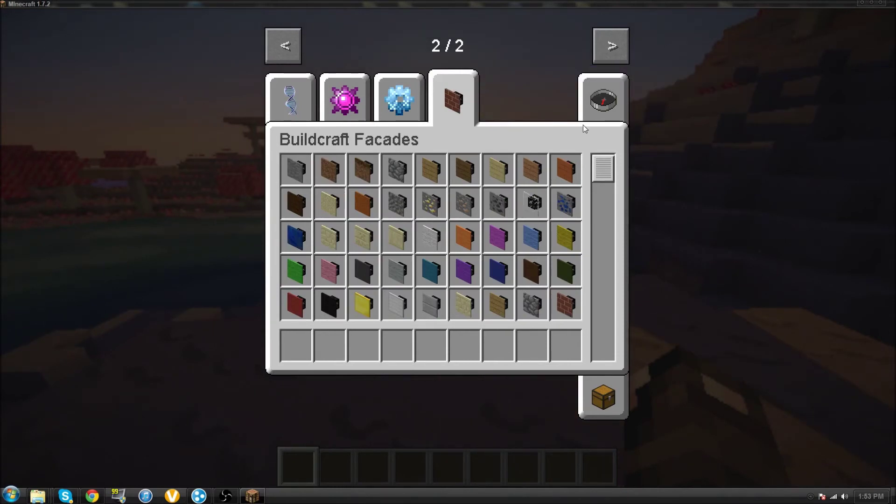
{"action": "key", "text": "e"}
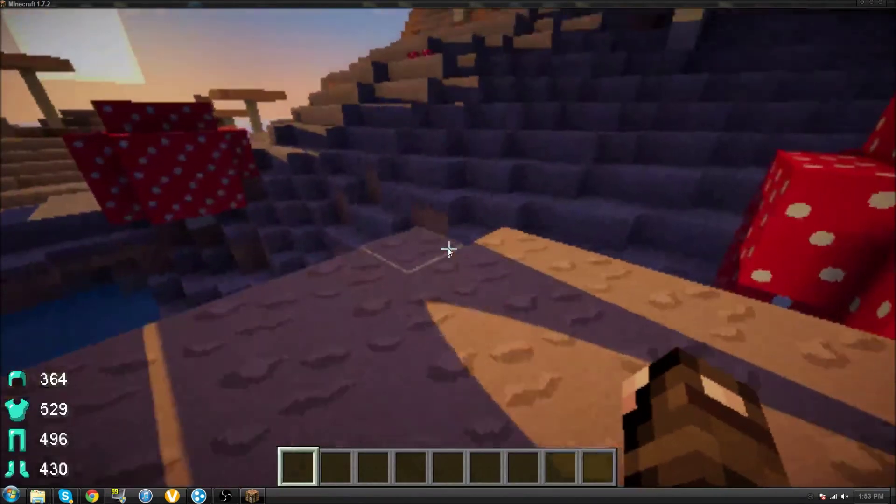
- Search the creative inventory for diamond, take a stack of Diamond Chests and place three of them side by side on the ground
{"action": "key", "text": "e"}
{"action": "left_click", "coordinate": [597, 101]}
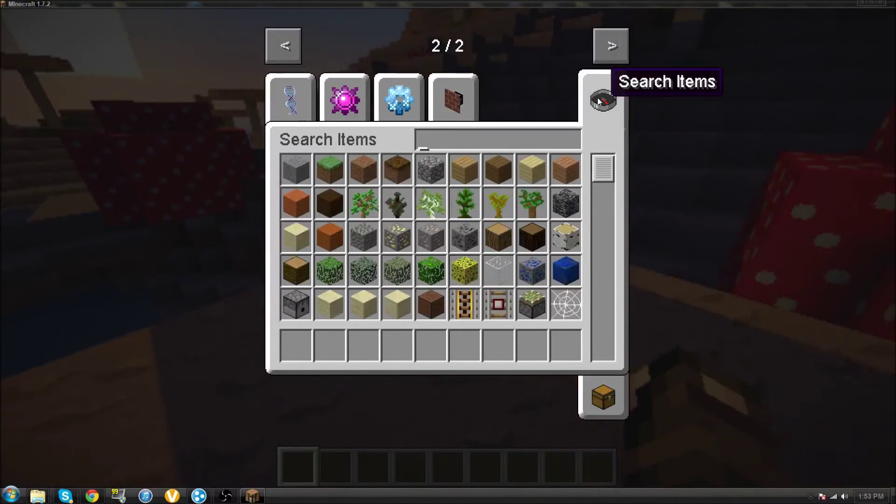
{"action": "type", "text": "diamond"}
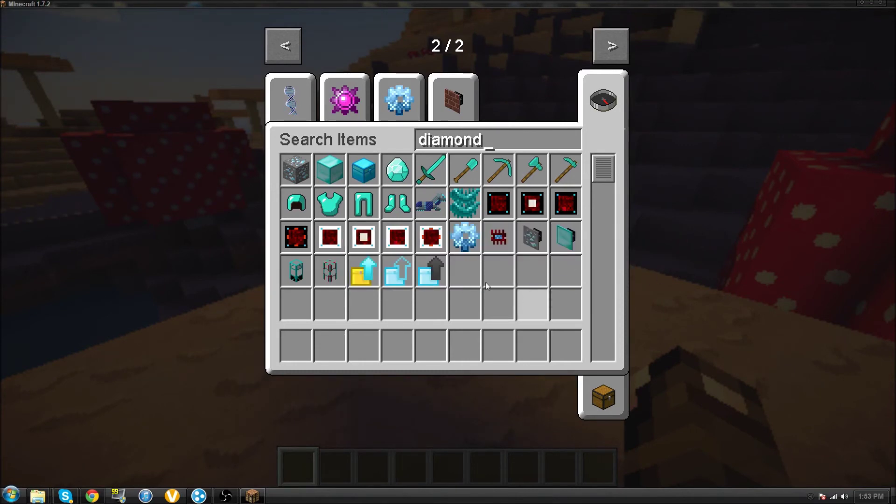
{"action": "left_click", "coordinate": [363, 169], "text": "shift"}
{"action": "key", "text": "Escape"}
{"action": "right_click", "coordinate": [448, 249]}
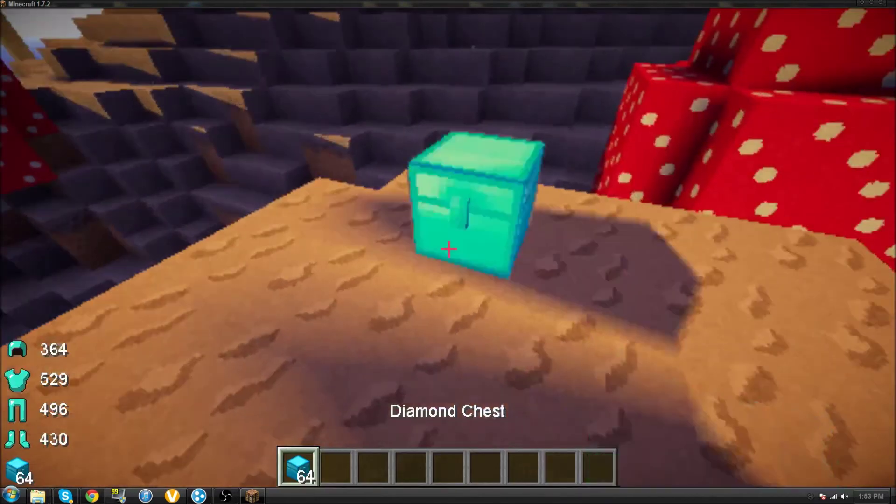
{"action": "right_click", "coordinate": [448, 250]}
{"action": "right_click", "coordinate": [448, 250]}
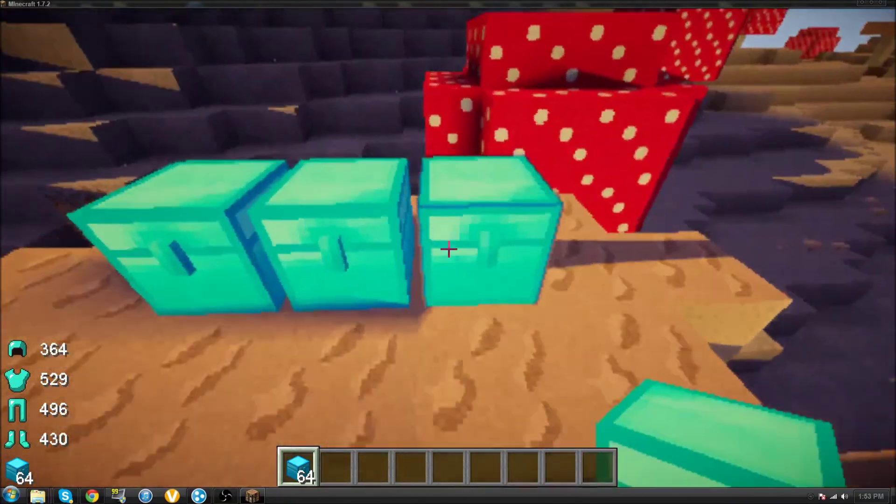
- Search the creative inventory for dirt and put a DirtChest 9000! in the second hotbar slot, ready in hand
{"action": "key", "text": "e"}
{"action": "type", "text": "d"}
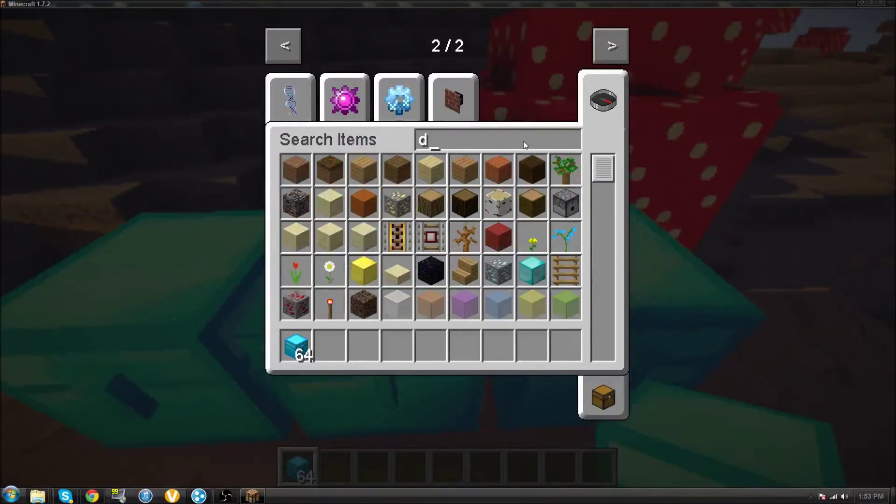
{"action": "type", "text": "irt"}
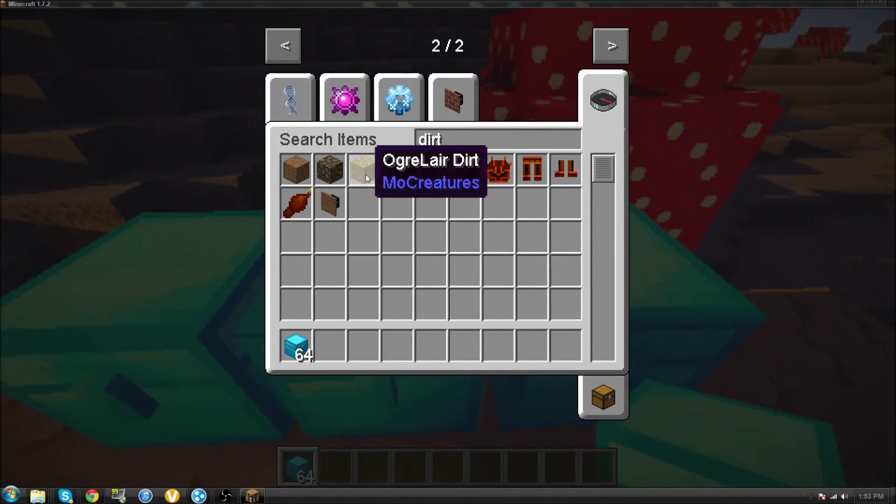
{"action": "left_click", "coordinate": [396, 180]}
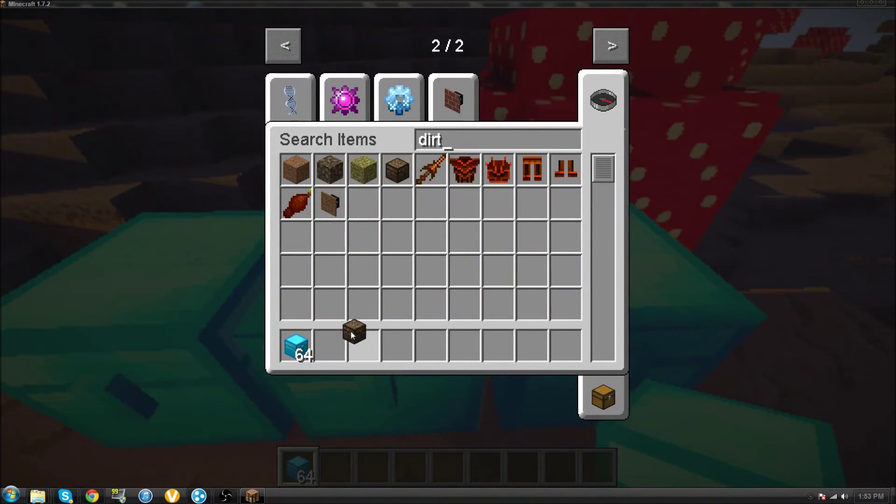
{"action": "left_click", "coordinate": [332, 343]}
{"action": "key", "text": "e"}
{"action": "key", "text": "2"}
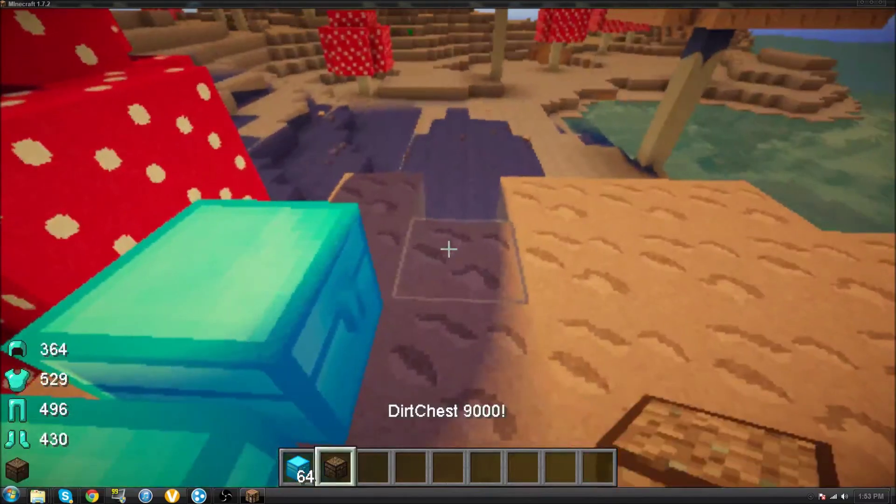
- Place two DirtChest 9000! blocks beside the diamond chests and take the book out of one into the fourth hotbar slot
{"action": "right_click", "coordinate": [449, 249]}
{"action": "right_click", "coordinate": [448, 249]}
{"action": "right_click", "coordinate": [449, 249]}
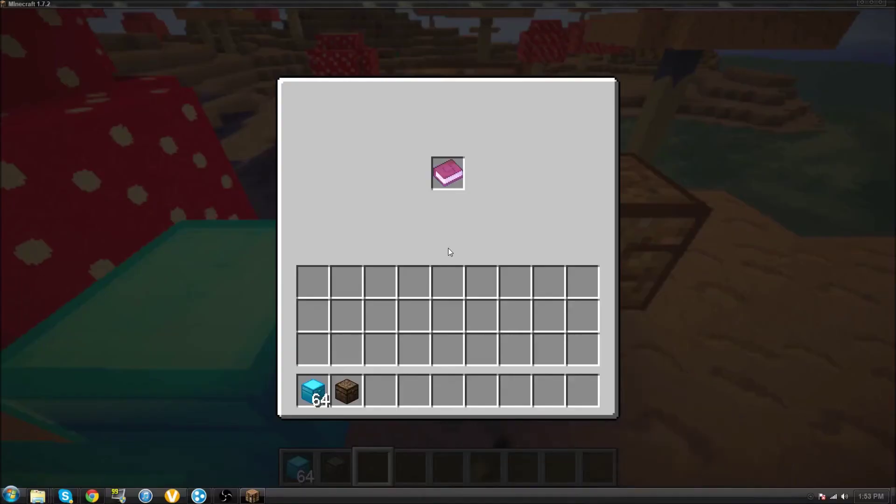
{"action": "key", "text": "4"}
{"action": "key", "text": "e"}
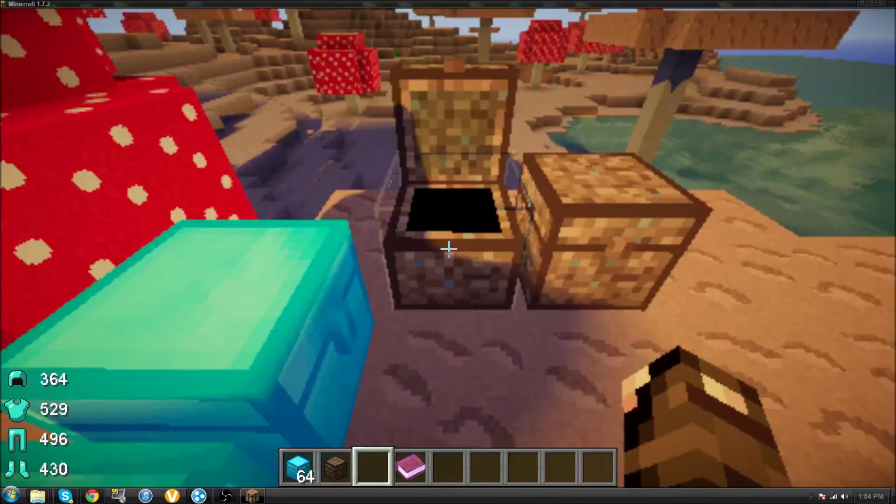
- Read the DirtChest 9000! instruction book up to its second page, close it and throw it away
{"action": "key", "text": "4"}
{"action": "right_click", "coordinate": [449, 250]}
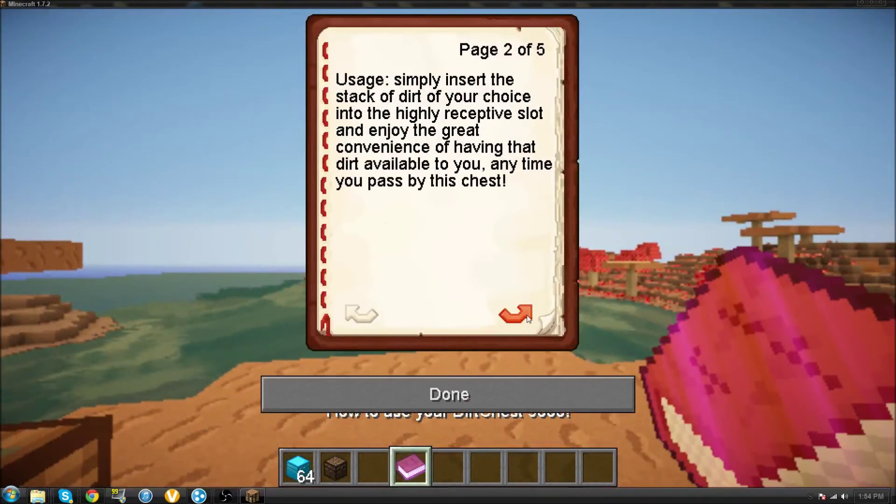
{"action": "key", "text": "Escape"}
{"action": "type", "text": "qeew"}
{"action": "key", "text": "Escape"}
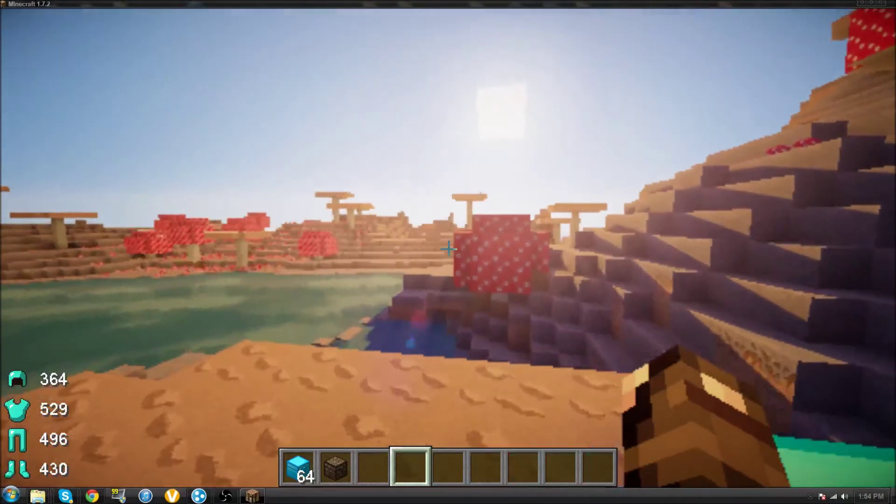
- Drop the DirtChest 9000! and the whole stack of Diamond Chests to empty the hotbar
{"action": "key", "text": "2"}
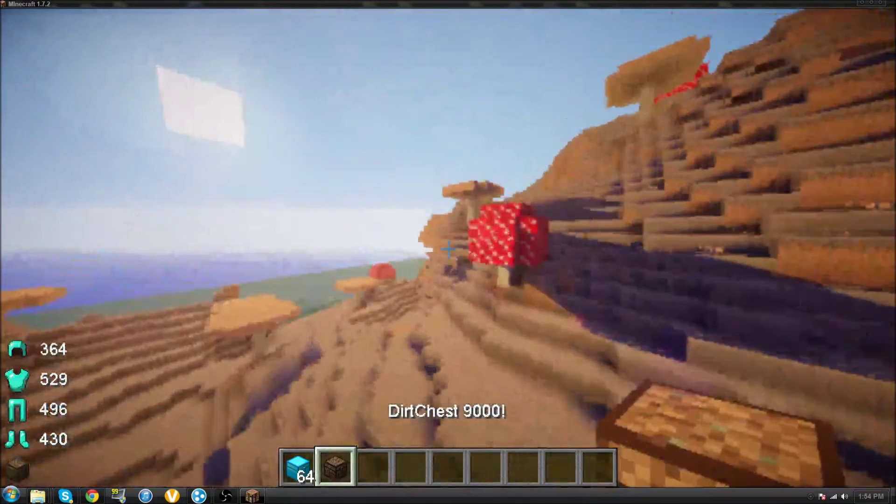
{"action": "key", "text": "3"}
{"action": "key", "text": "2"}
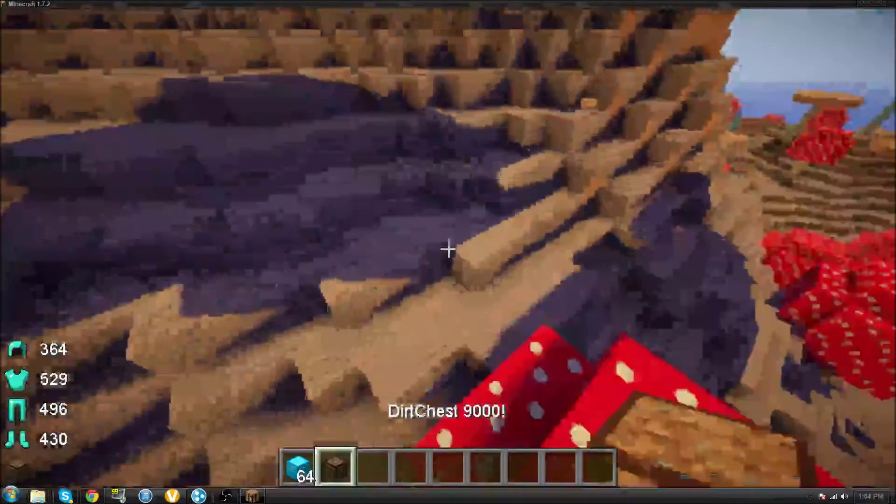
{"action": "key", "text": "1"}
{"action": "key", "text": "ctrl+q"}
{"action": "key", "text": "2"}
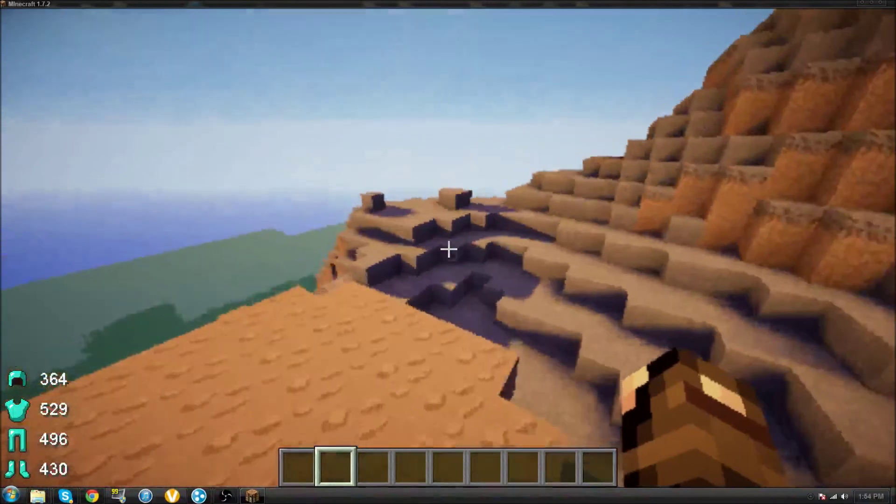
{"action": "key", "text": "1"}
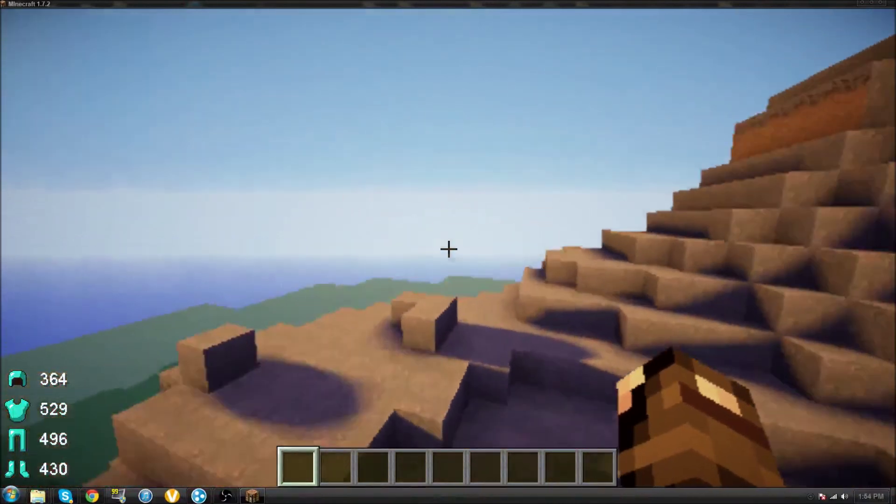
- Climb the mushroom island's hill and explore the terrain around the giant red mushroom near its peak
{"action": "key", "text": "w"}
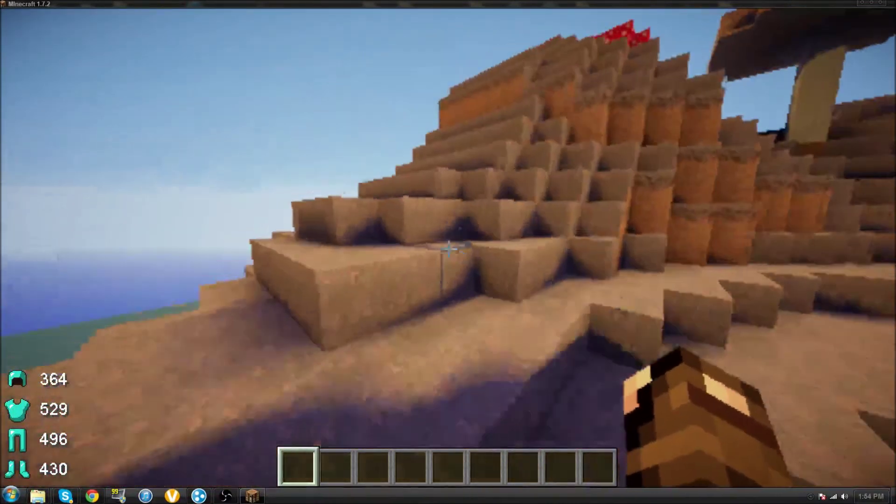
{"action": "key", "text": "space"}
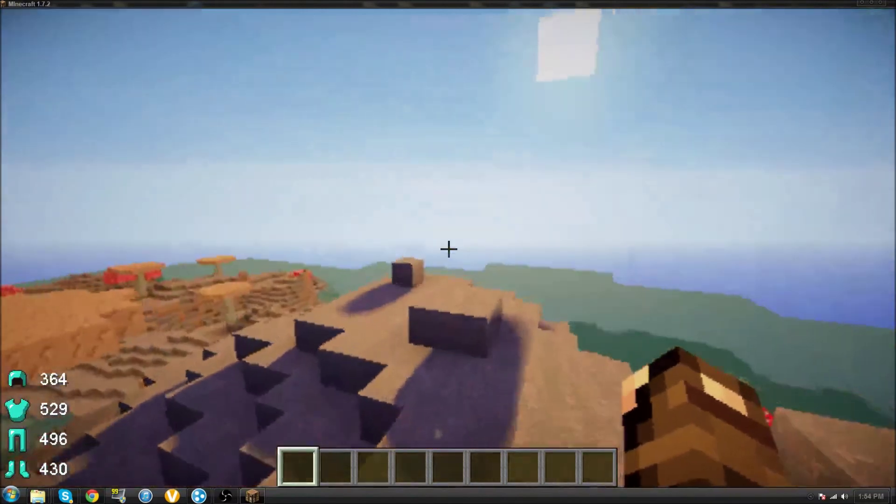
{"action": "key", "text": "w"}
{"action": "key", "text": "w"}
{"action": "key", "text": "space"}
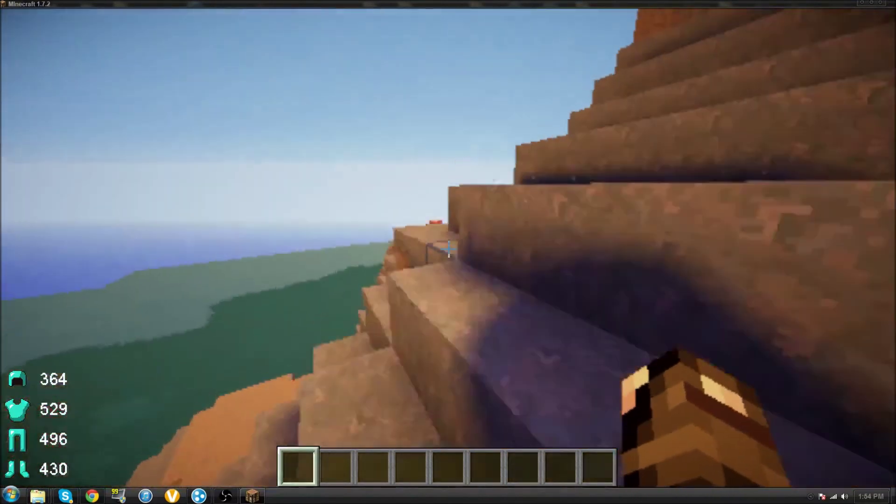
{"action": "key", "text": "w"}
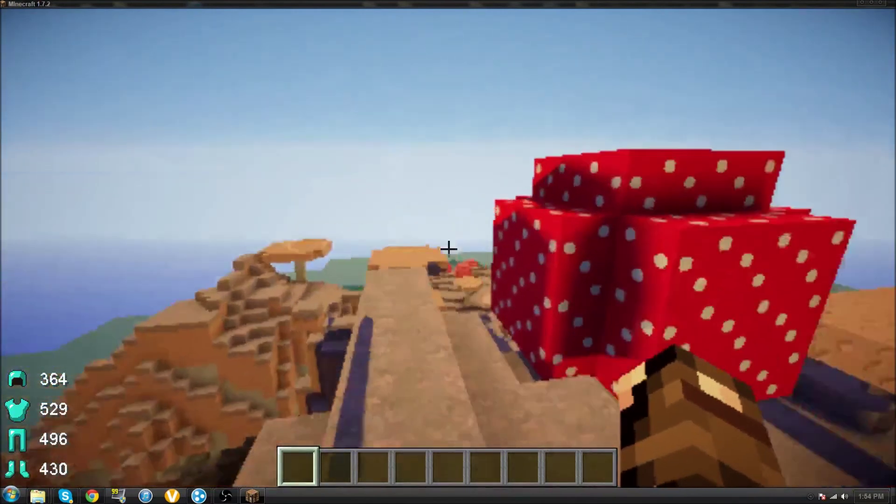
{"action": "key", "text": "w"}
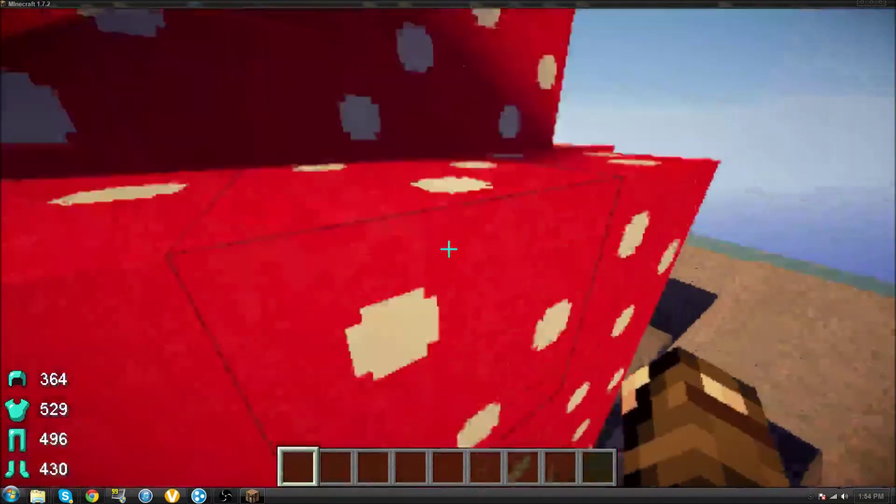
{"action": "key", "text": "space"}
{"action": "key", "text": "w"}
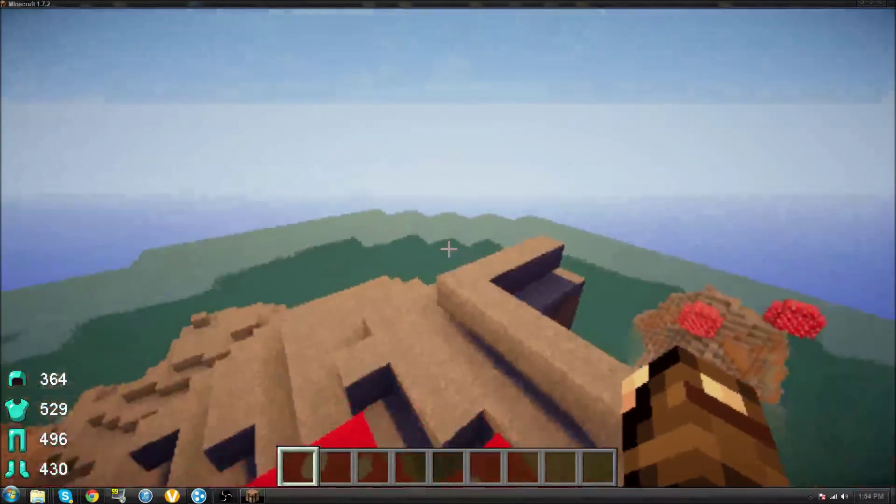
{"action": "key", "text": "w"}
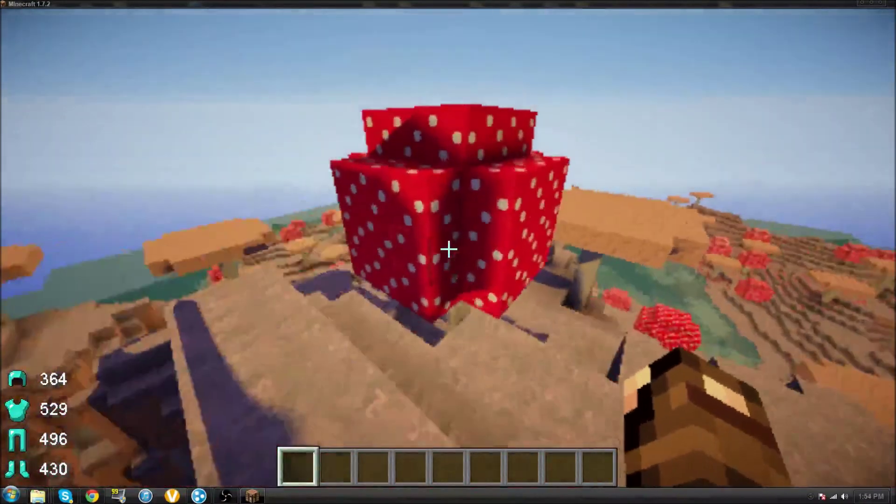
{"action": "key", "text": "w"}
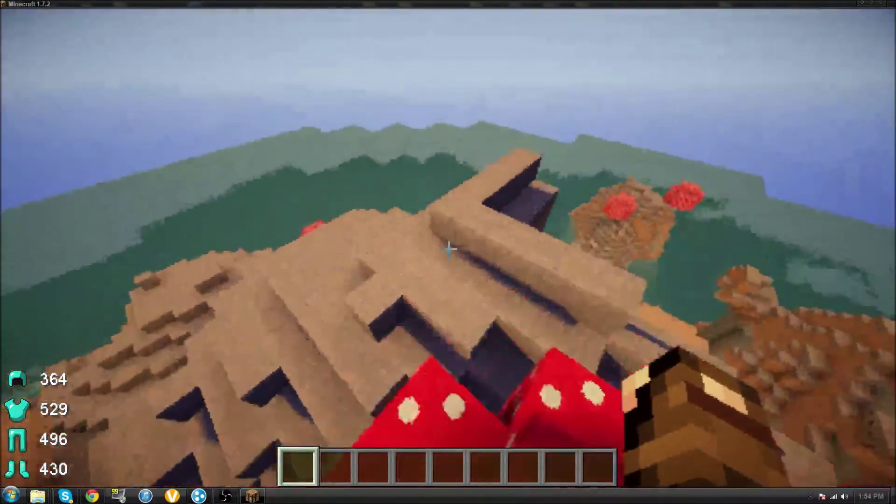
{"action": "key", "text": "w"}
{"action": "key", "text": "space"}
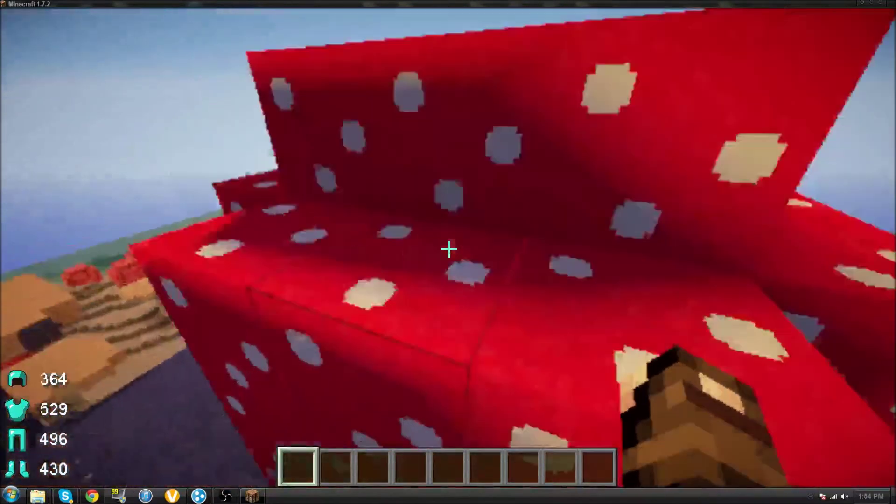
{"action": "key", "text": "w"}
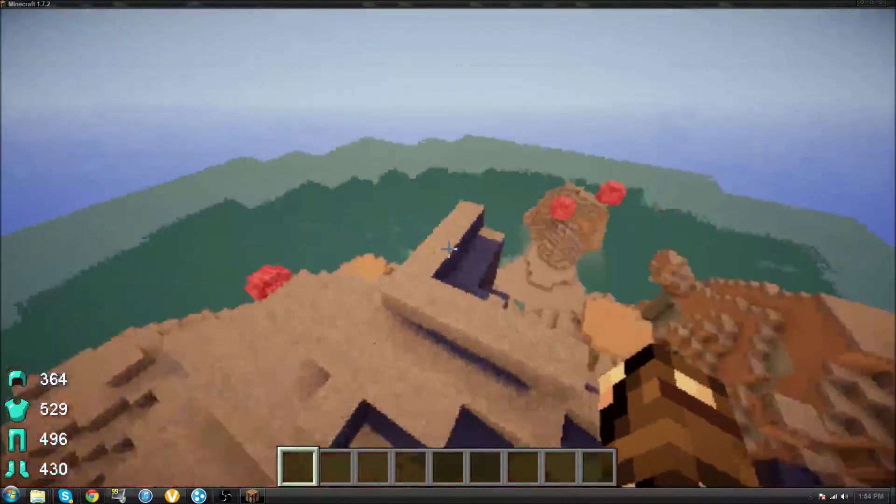
{"action": "key", "text": "w"}
{"action": "key", "text": "space"}
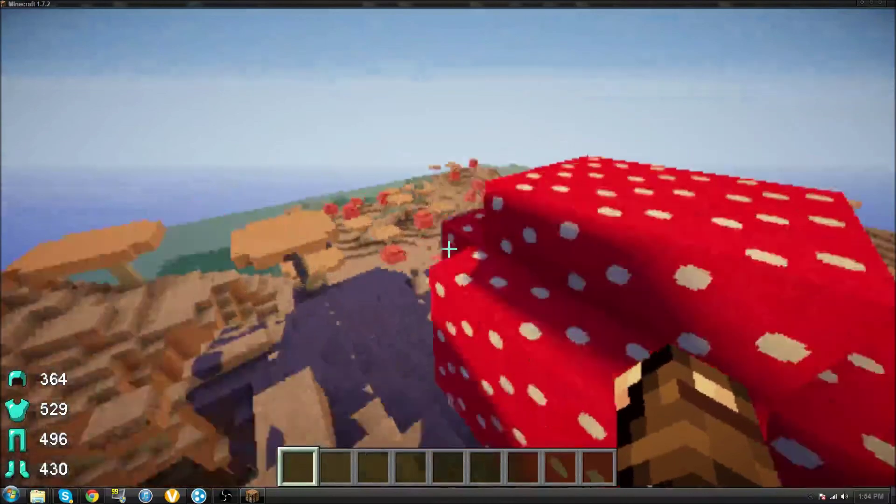
{"action": "key", "text": "w"}
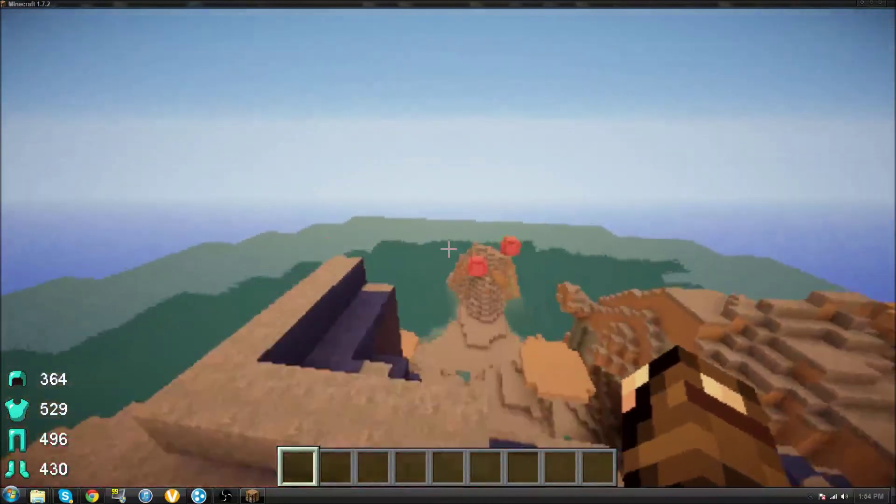
{"action": "key", "text": "w"}
{"action": "key", "text": "space"}
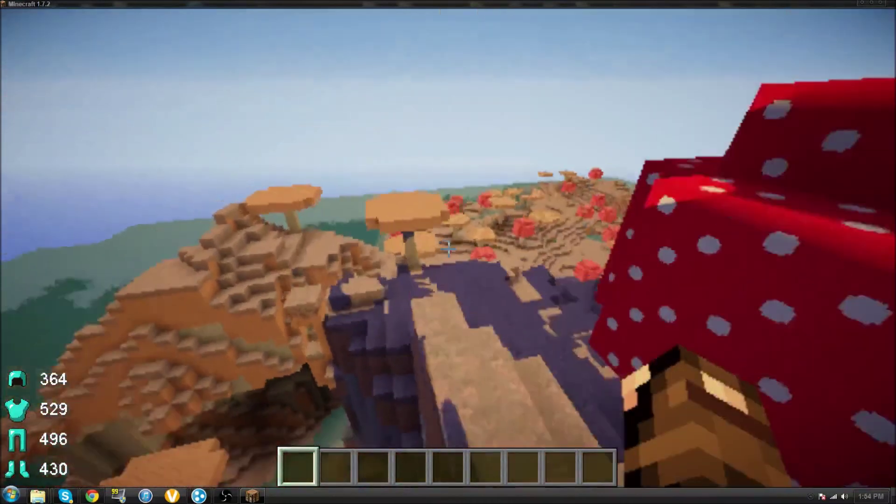
- Move from the hill across to the top of the nearby flat tan giant mushroom
{"action": "key", "text": "w"}
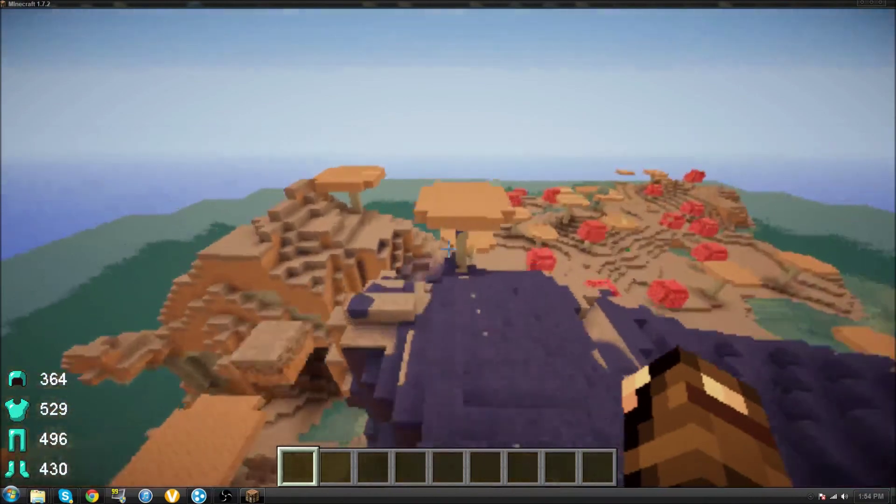
{"action": "key", "text": "w"}
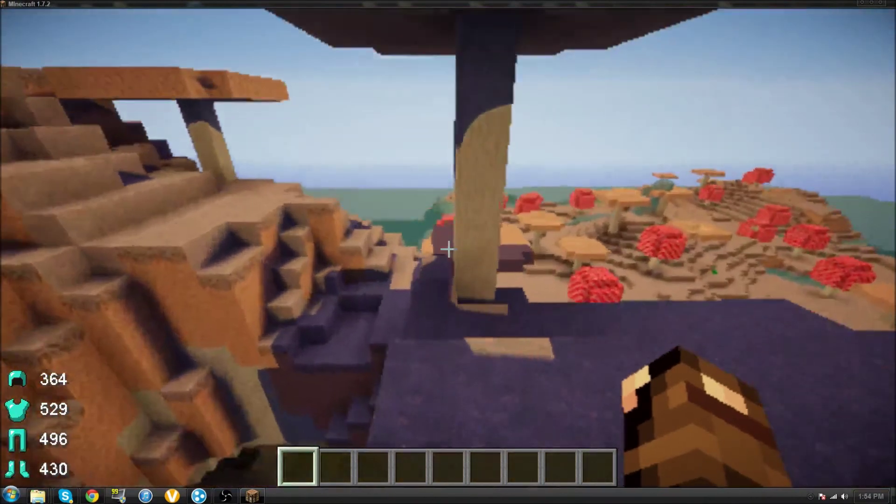
{"action": "key", "text": "space"}
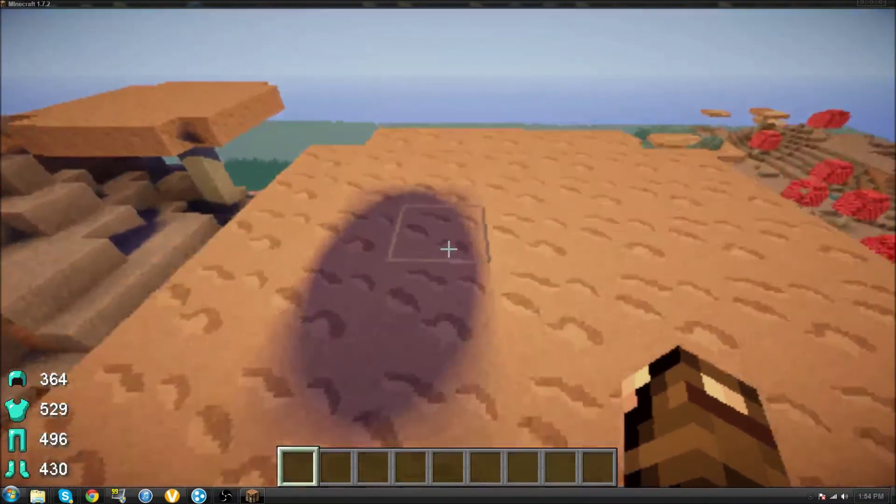
- Browse the Advanced Genetics and Buildcraft Machines item categories in the creative inventory, then return to the world
{"action": "type", "text": "eaw"}
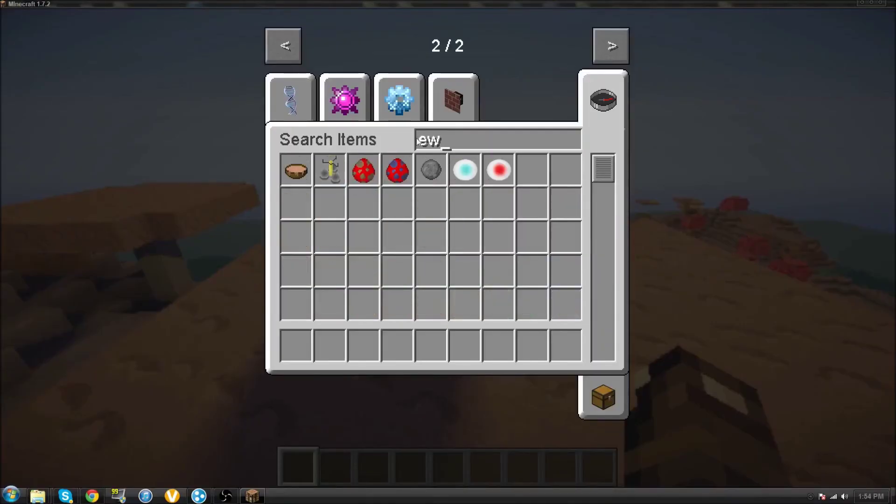
{"action": "left_click", "coordinate": [309, 83]}
{"action": "scroll", "coordinate": [401, 281], "scroll_direction": "down", "scroll_amount": 2}
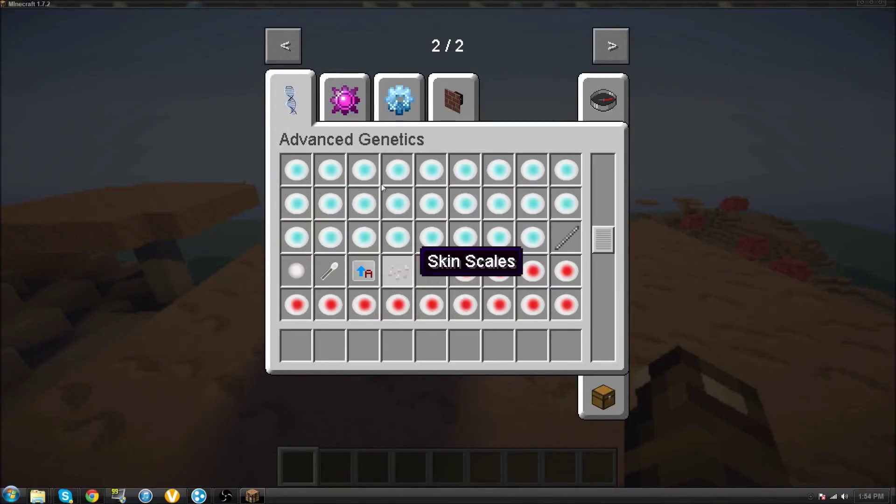
{"action": "left_click", "coordinate": [387, 92]}
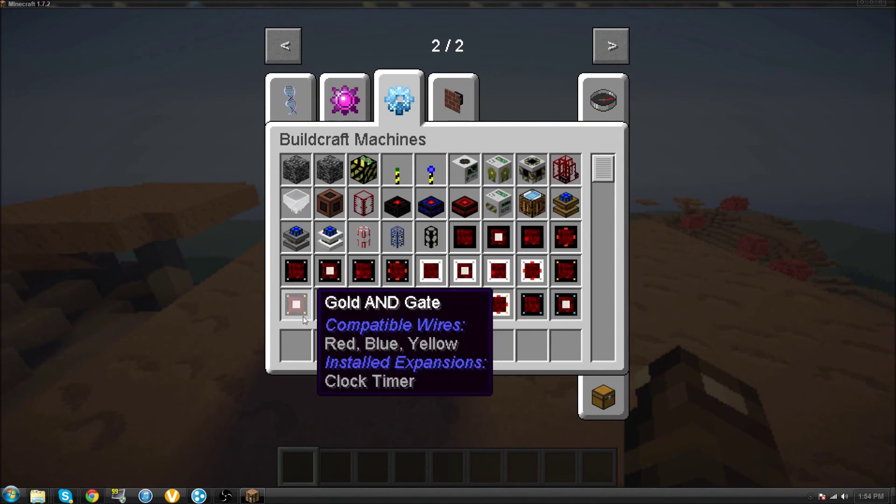
{"action": "key", "text": "e"}
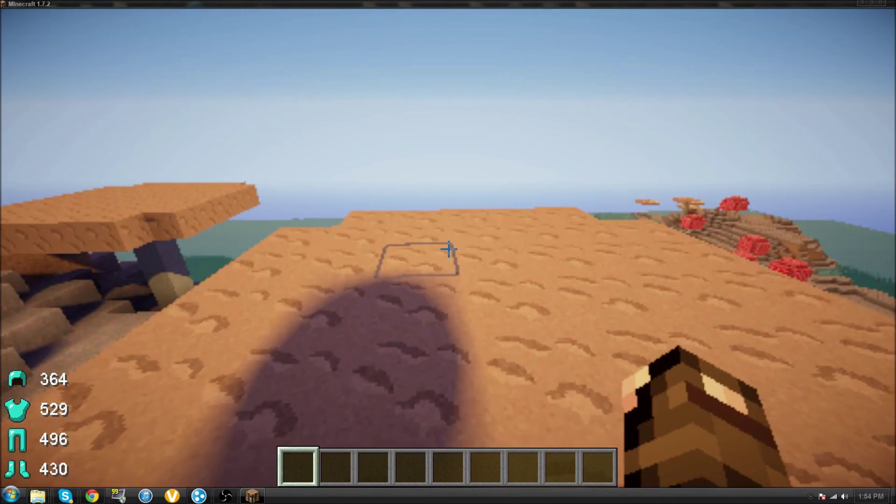
- Travel from the tan mushroom top over the hillside and view the island's mushroom-covered lowland
{"action": "key", "text": "w"}
{"action": "key", "text": "space"}
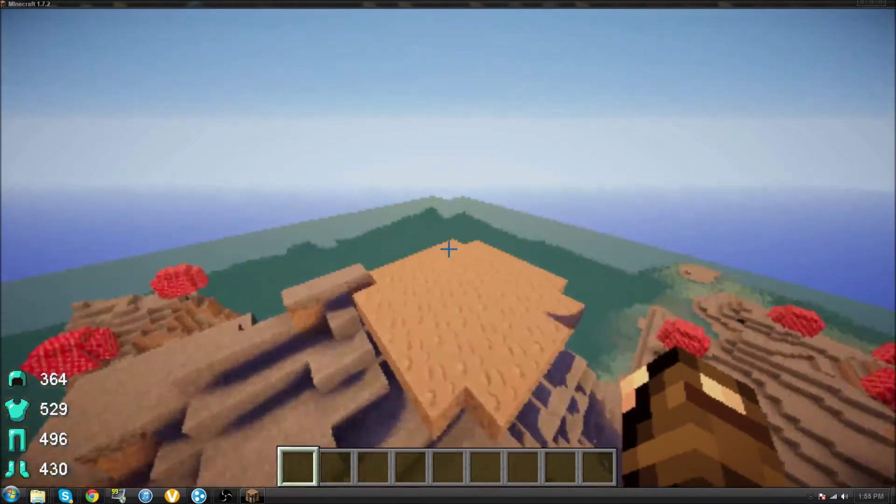
{"action": "key", "text": "w"}
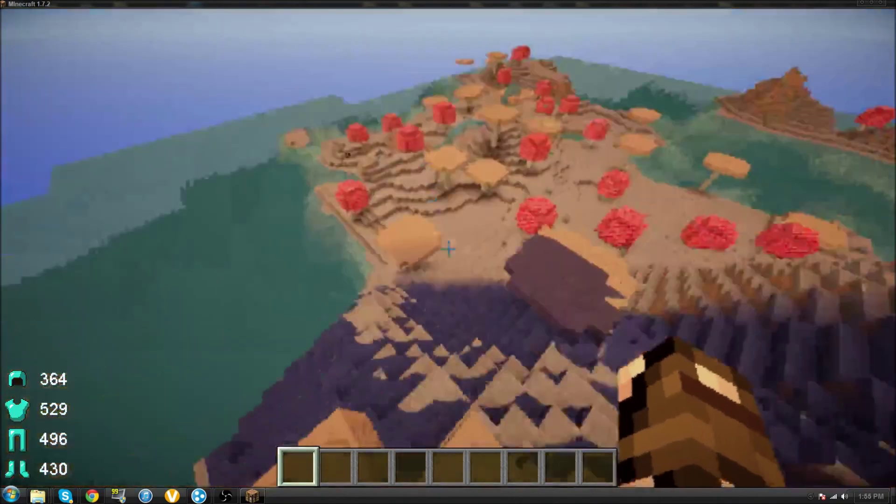
{"action": "key", "text": "w"}
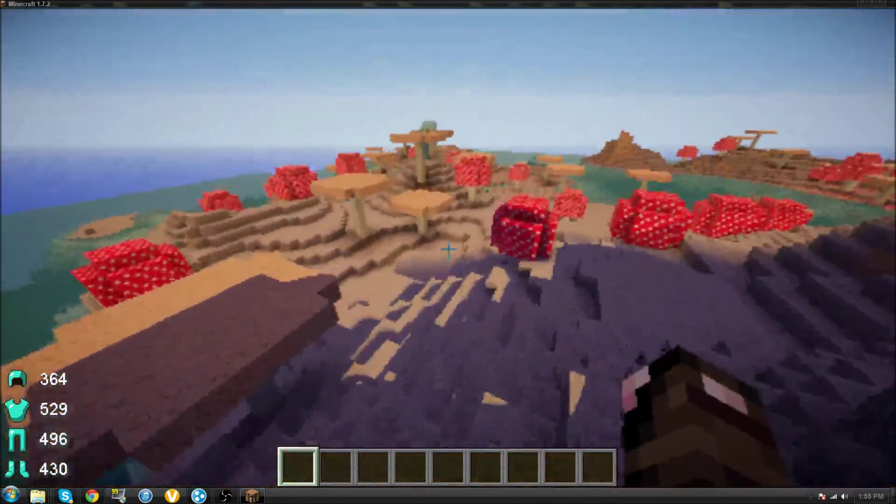
- Travel across the mushroom island's lowland and over the giant mushroom caps to the flat tan mushroom covered by flowing water
{"action": "key", "text": "w"}
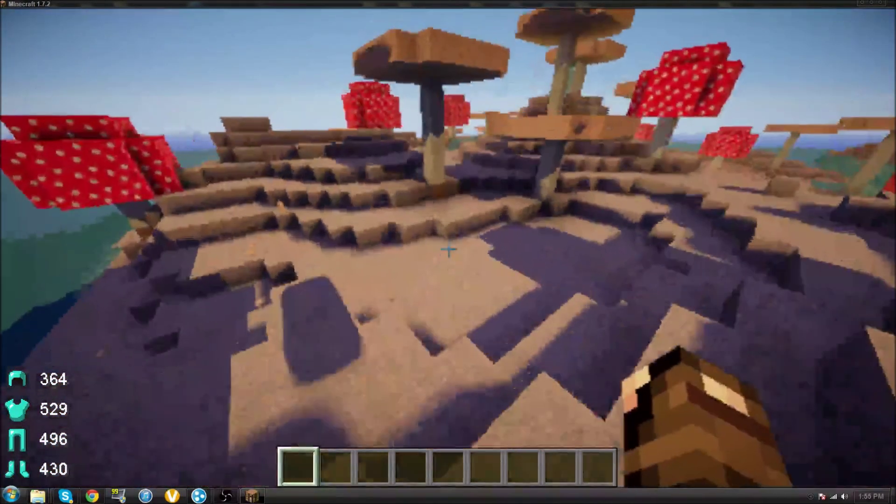
{"action": "key", "text": "w"}
{"action": "key", "text": "space"}
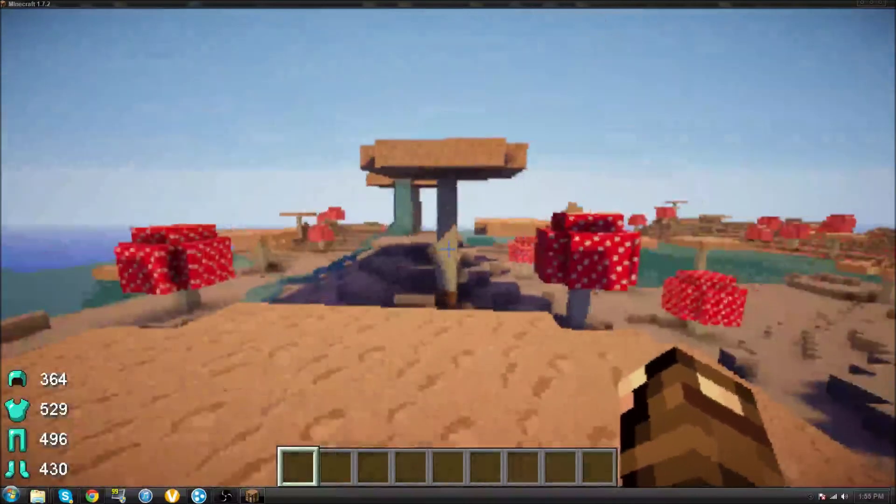
{"action": "key", "text": "w"}
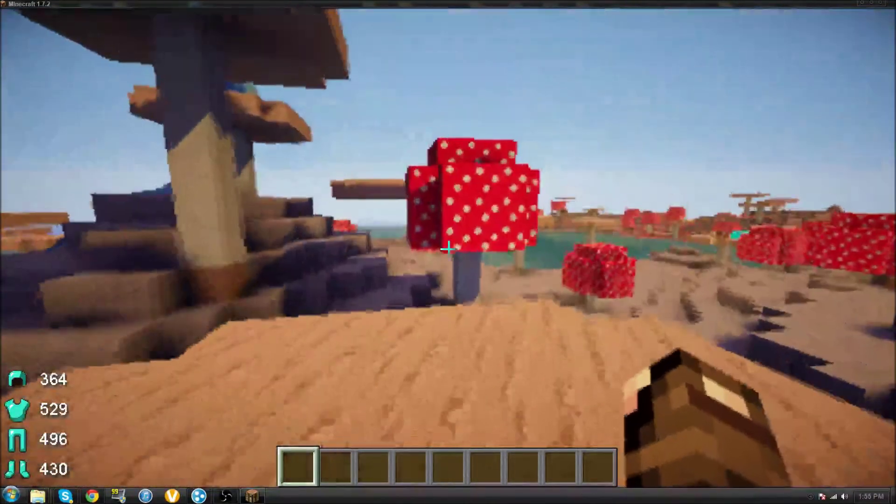
{"action": "key", "text": "w"}
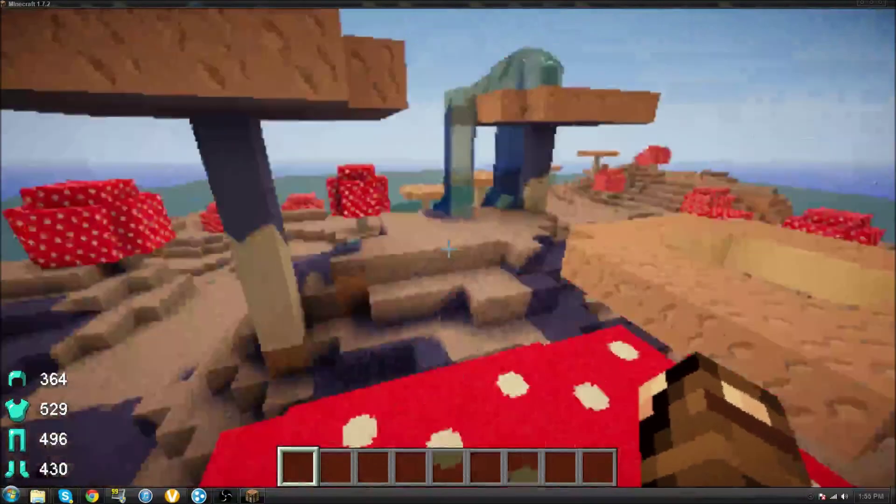
{"action": "key", "text": "w"}
{"action": "key", "text": "space"}
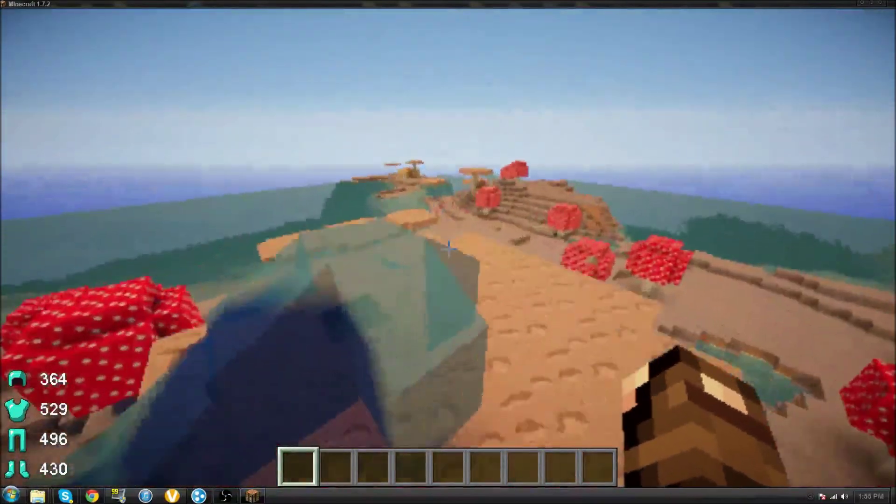
- Put a stack of 64 Stone from the creative inventory's Building Blocks category into the first hotbar slot and return to the world
{"action": "key", "text": "e"}
{"action": "key", "text": "e"}
{"action": "key", "text": "e"}
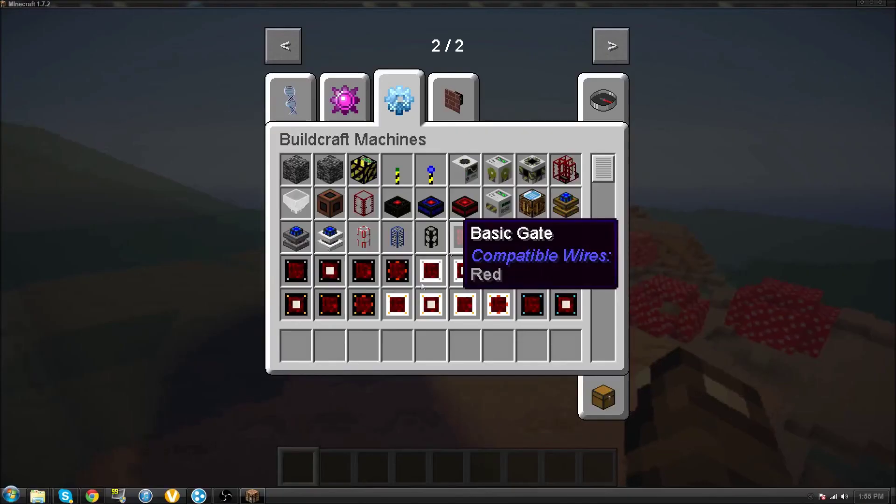
{"action": "left_click", "coordinate": [273, 41]}
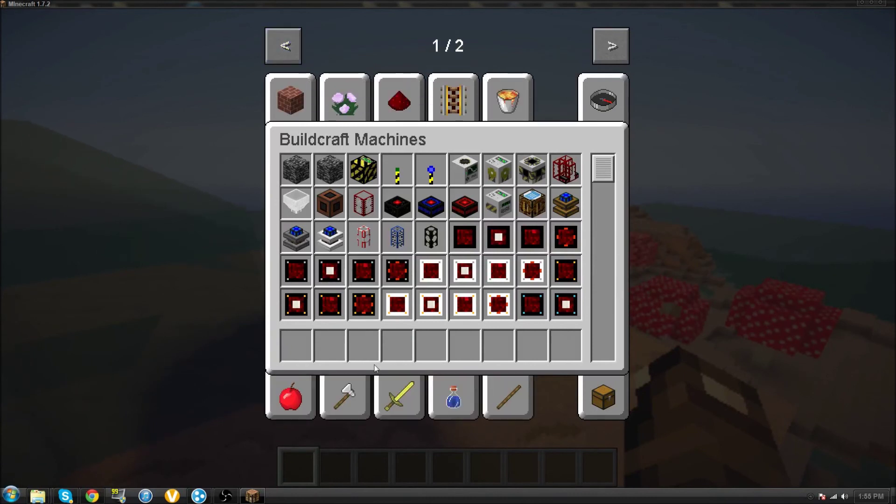
{"action": "left_click", "coordinate": [291, 105]}
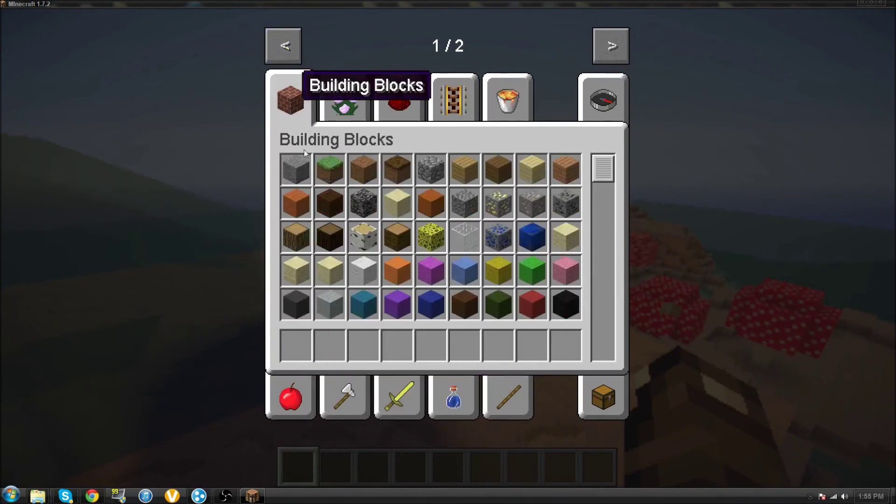
{"action": "left_click", "coordinate": [293, 172], "text": "shift"}
{"action": "key", "text": "e"}
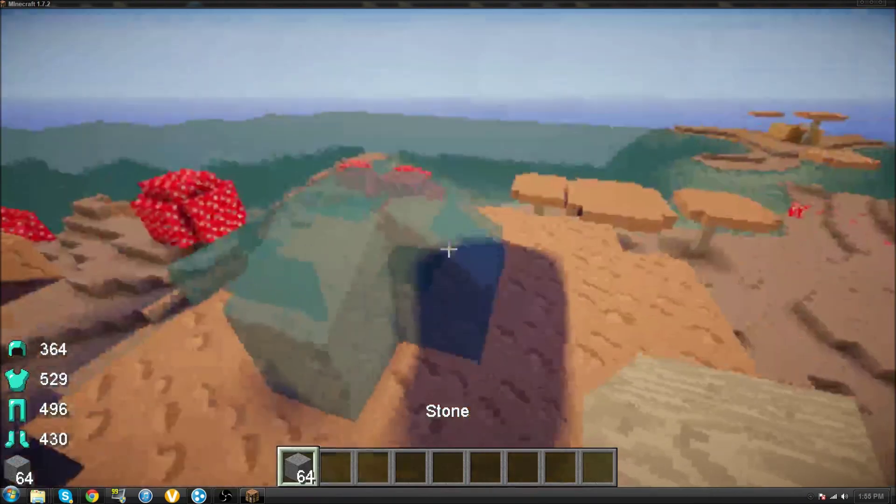
- Save the world, exit to the title screen and quit the game
{"action": "key", "text": "Escape"}
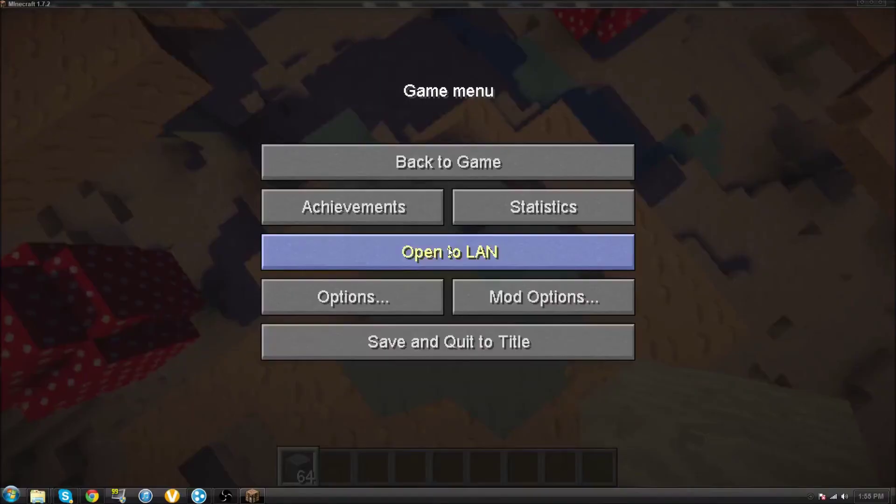
{"action": "left_click", "coordinate": [506, 342]}
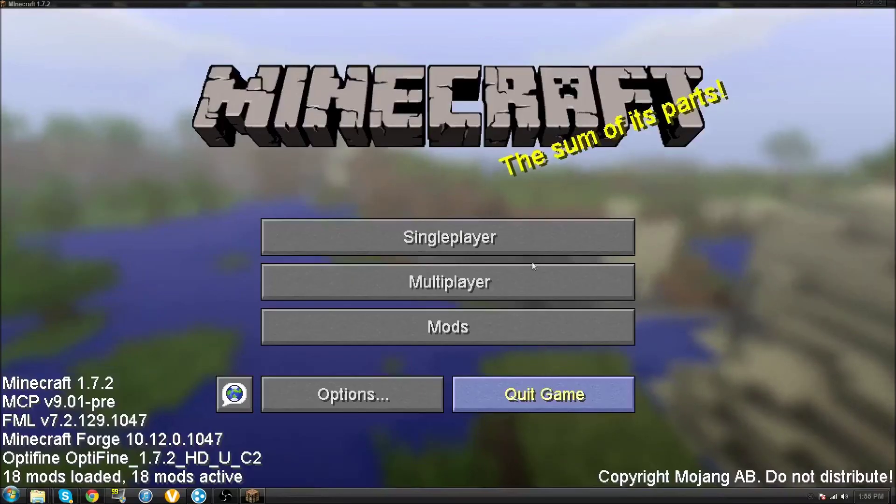
{"action": "left_click", "coordinate": [545, 386]}
{"action": "right_click", "coordinate": [700, 192]}
{"action": "left_click_drag", "start_coordinate": [598, 278], "coordinate": [340, 285]}
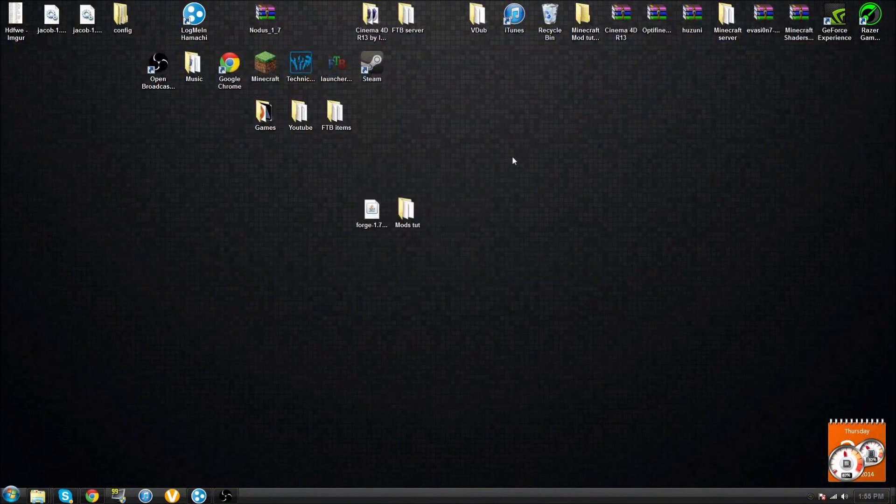
{"action": "left_click_drag", "start_coordinate": [278, 385], "coordinate": [371, 254]}
{"action": "right_click", "coordinate": [371, 254]}
{"action": "left_click", "coordinate": [309, 294]}
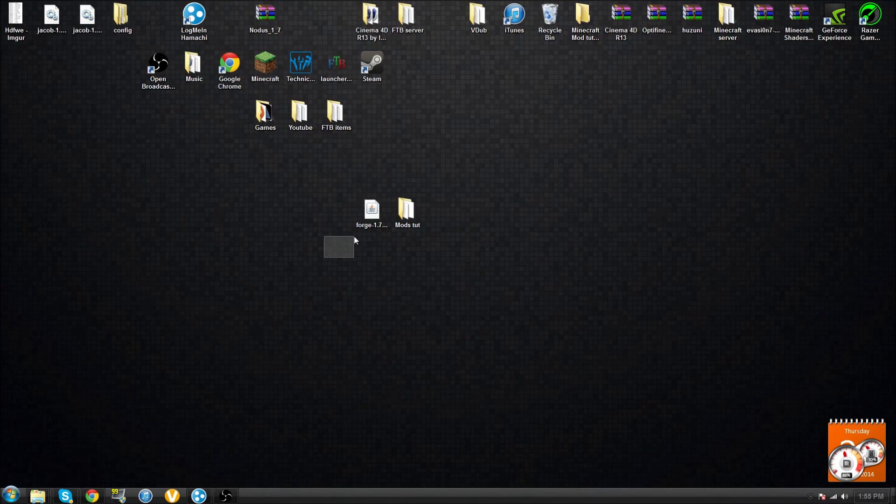
{"action": "left_click_drag", "start_coordinate": [354, 237], "coordinate": [406, 213]}
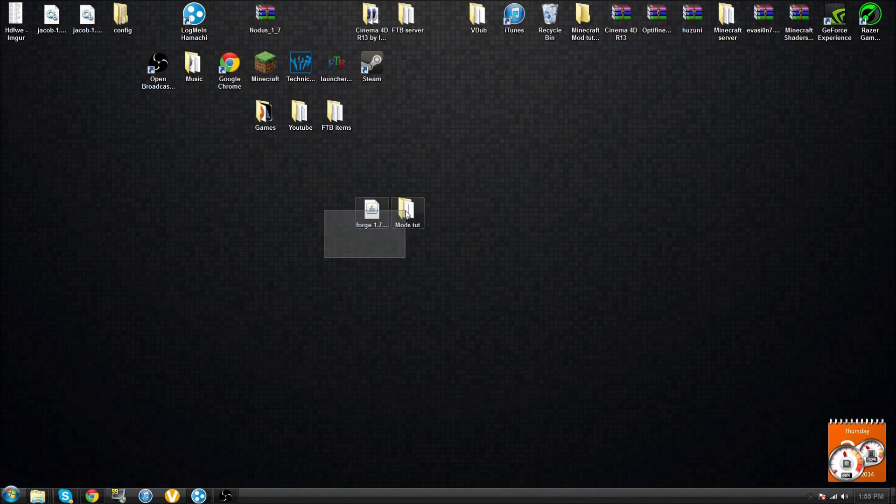
{"action": "left_click_drag", "start_coordinate": [470, 183], "coordinate": [470, 183]}
{"action": "left_click", "coordinate": [470, 183]}
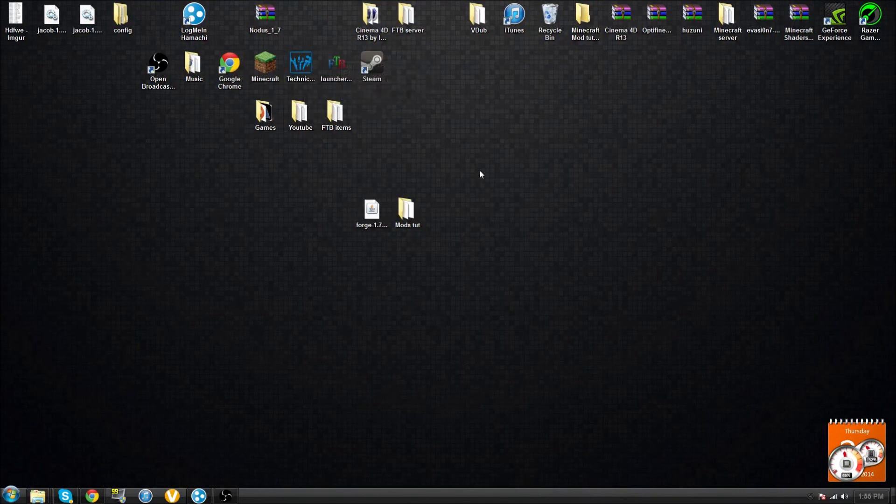
{"action": "left_click_drag", "start_coordinate": [237, 201], "coordinate": [237, 146]}
{"action": "left_click", "coordinate": [245, 189]}
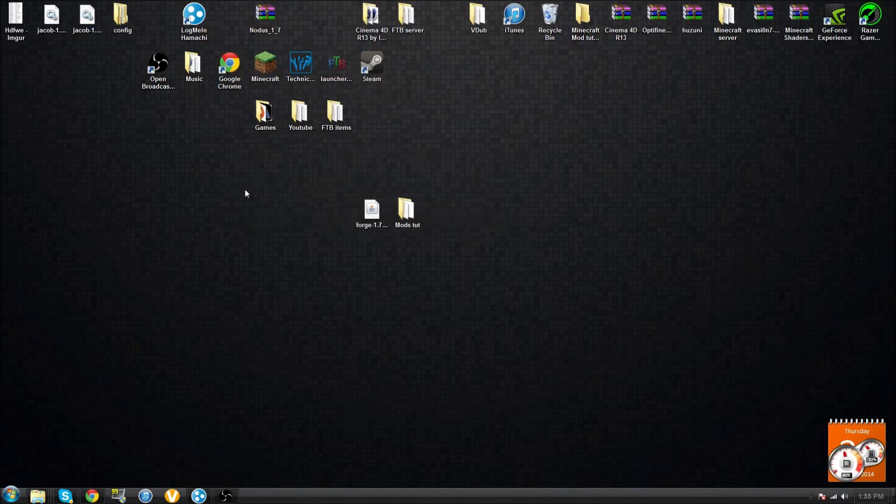